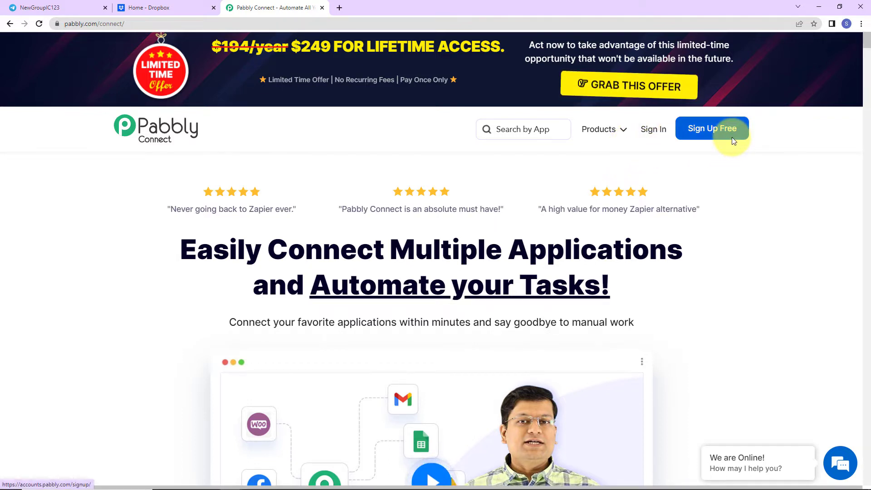
- Open Pabbly Connect from the account's apps and create a workflow named "Share Files from Dropbox to Telegram"
click(719, 136)
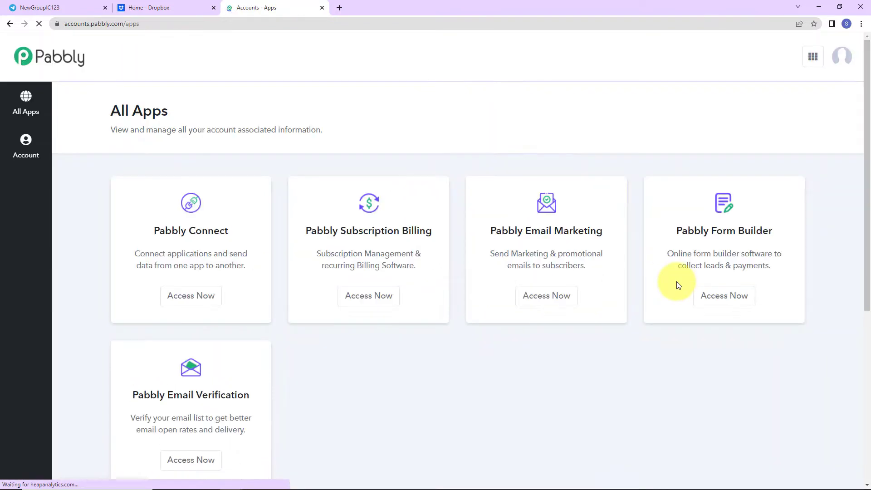
click(182, 295)
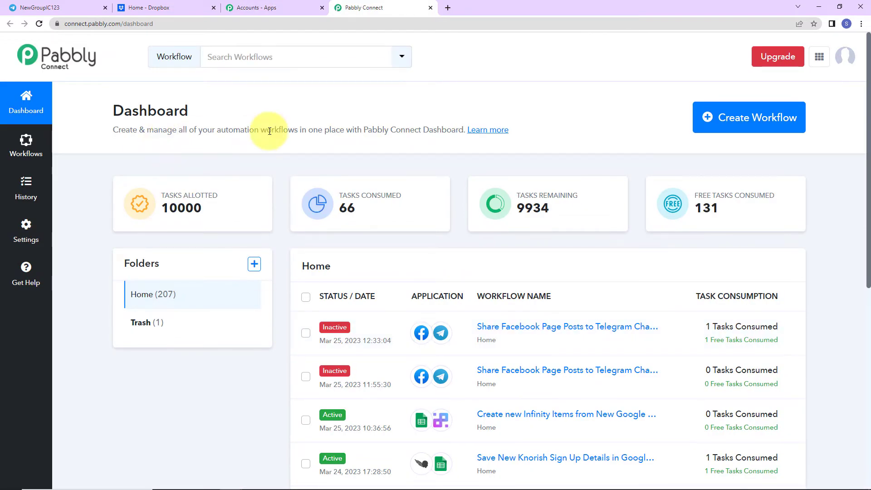
click(751, 124)
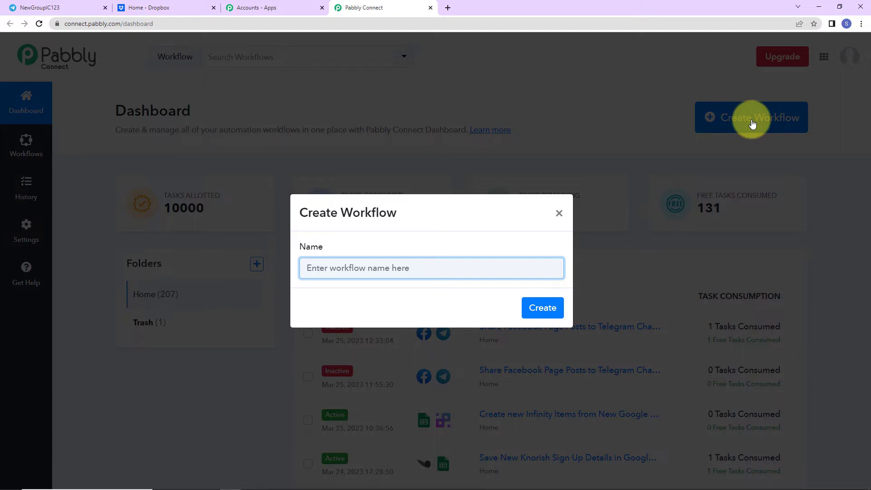
text(Share Files from Dropbox to Telegram)
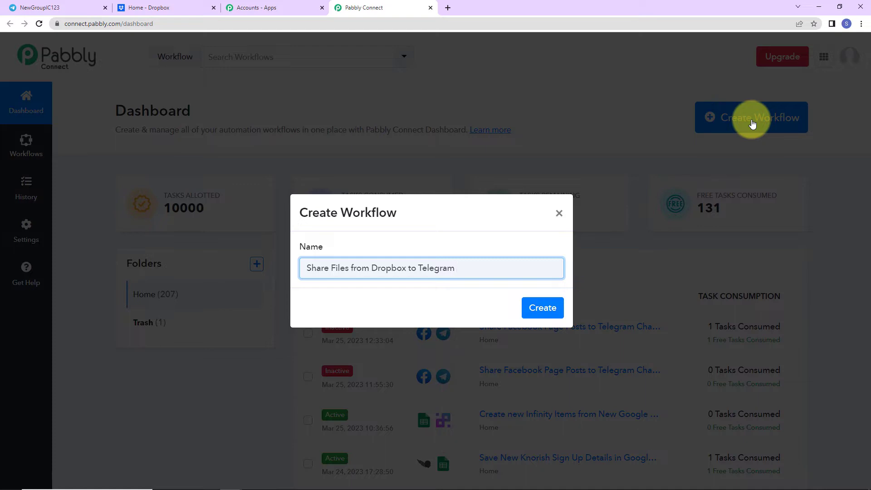
click(539, 307)
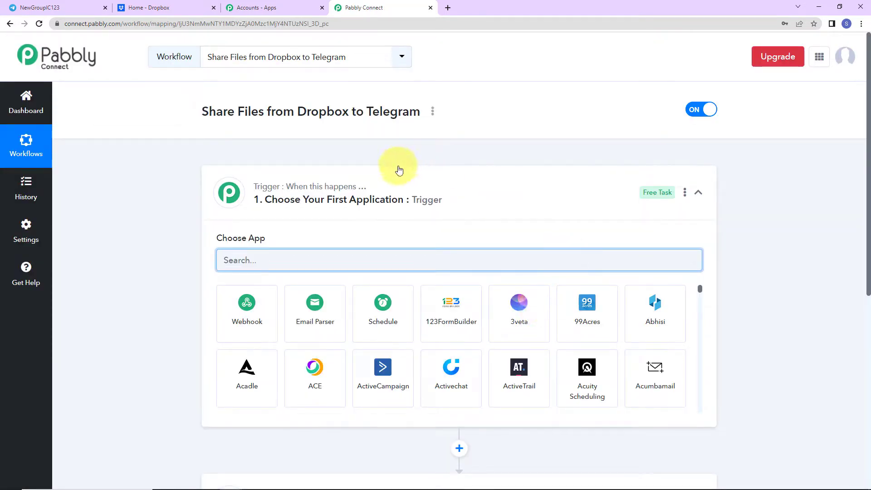
- Choose Dropbox as the workflow's trigger application with New File as the trigger event
scroll(424, 229, down, 3)
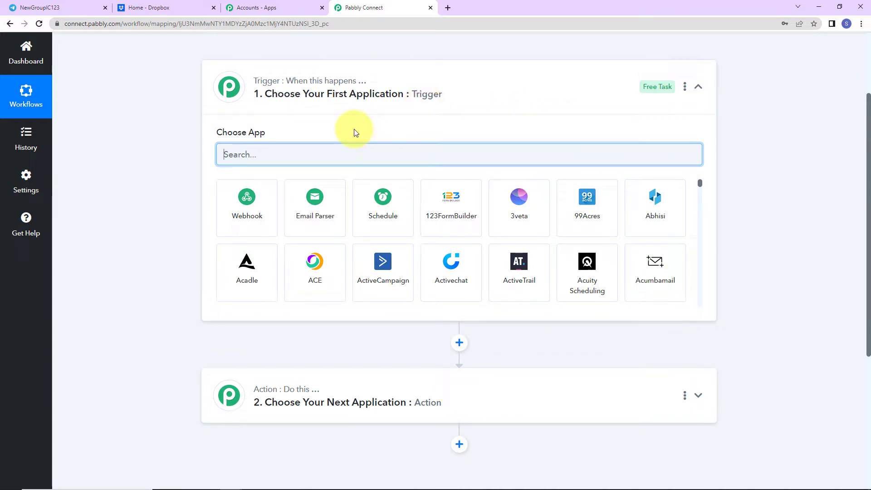
text(drop)
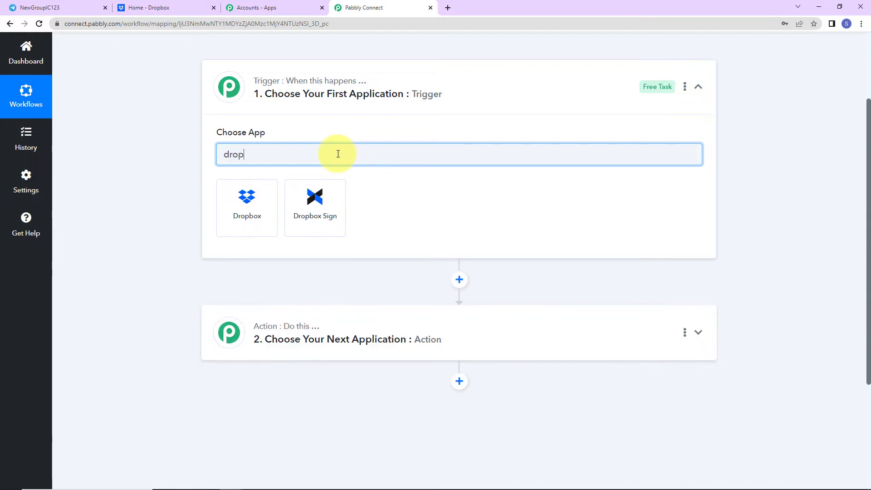
click(232, 203)
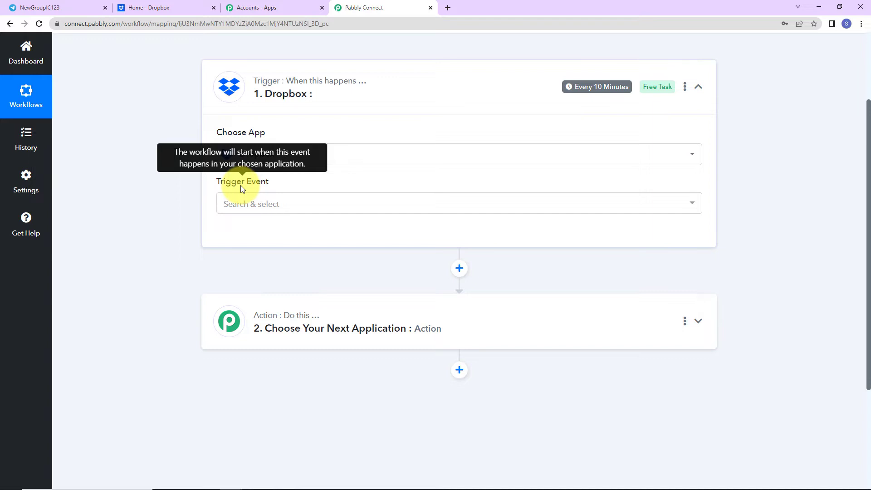
click(241, 206)
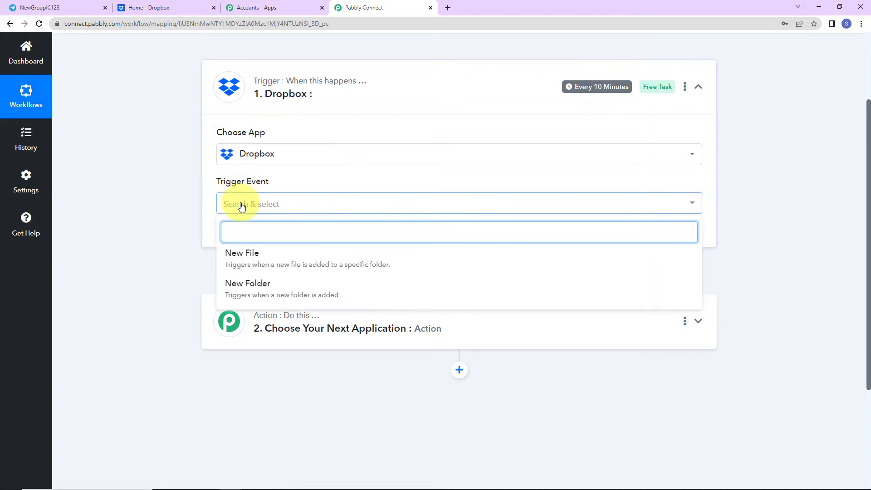
click(245, 254)
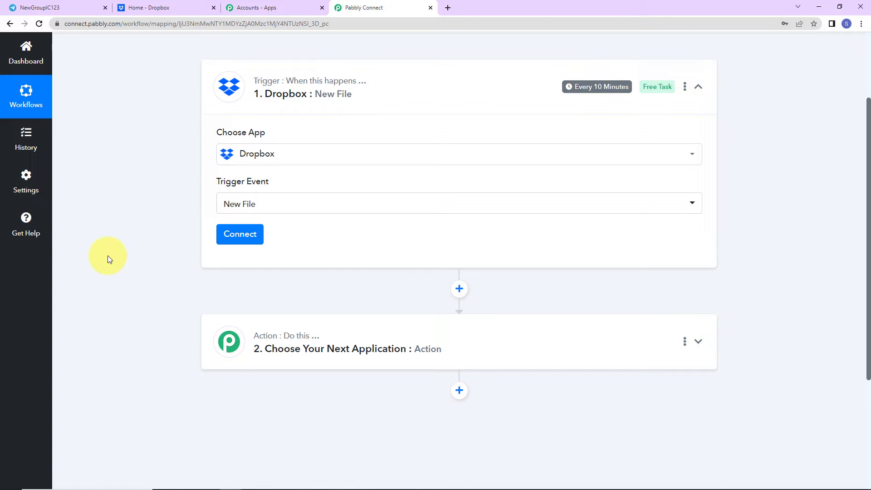
- Connect the Dropbox account to the trigger through a new connection
click(236, 235)
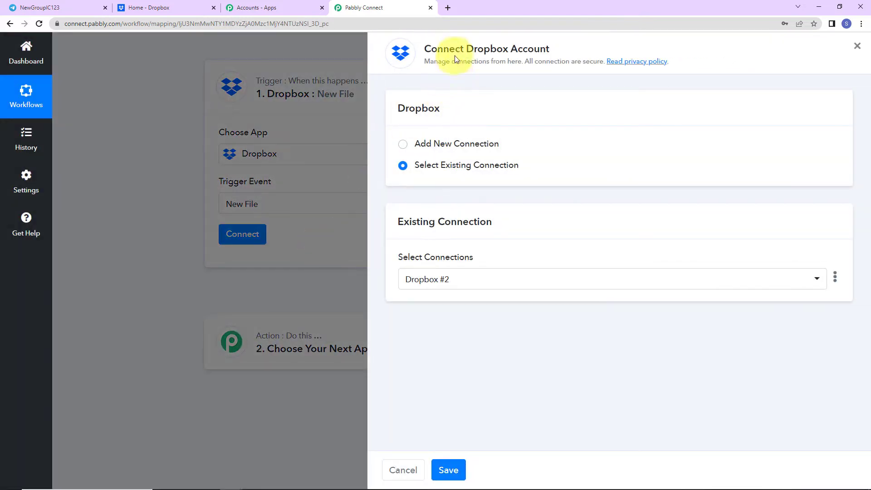
drag(465, 47, 562, 49)
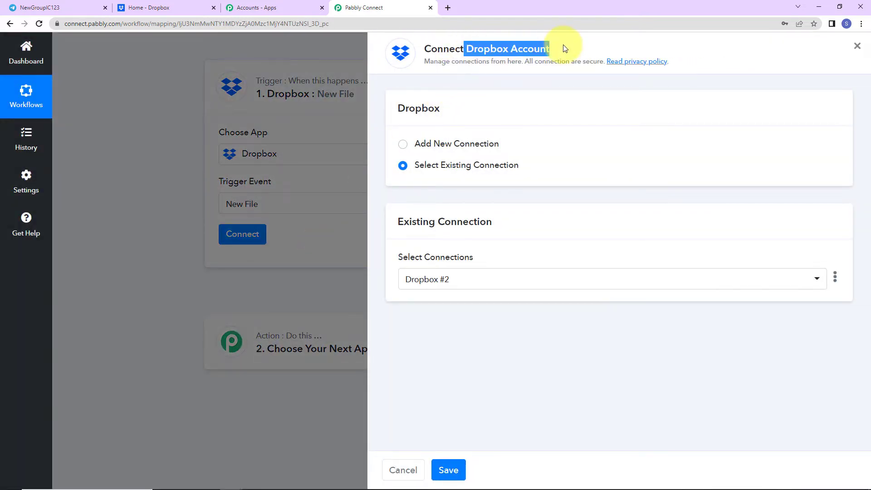
click(403, 144)
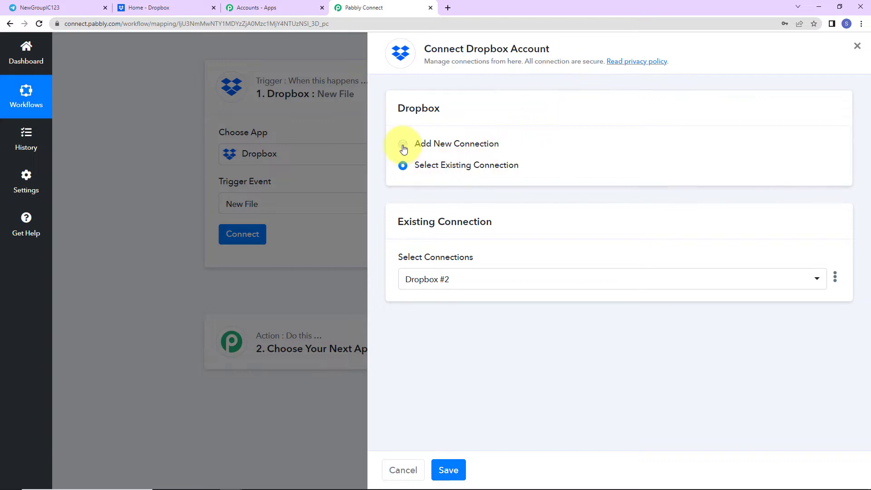
click(474, 263)
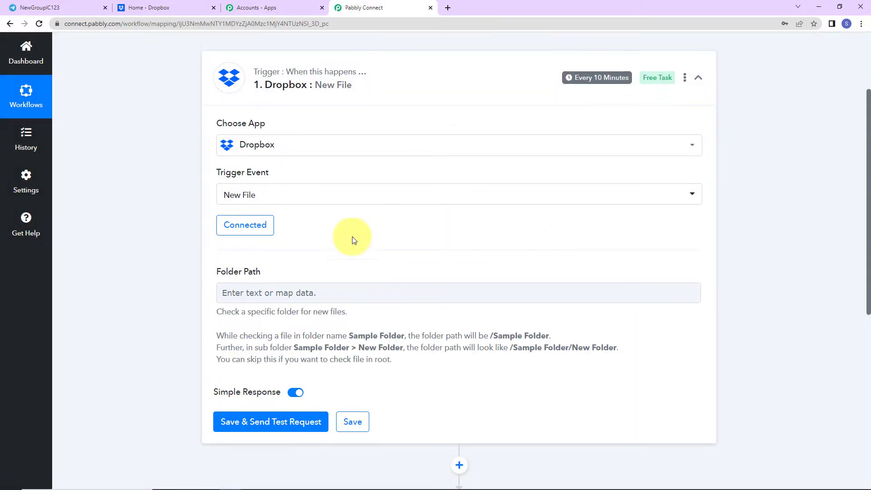
- Switch to Dropbox and choose the online-herbal-store image from the computer's Pictures folder for a file upload
scroll(354, 240, down, 2)
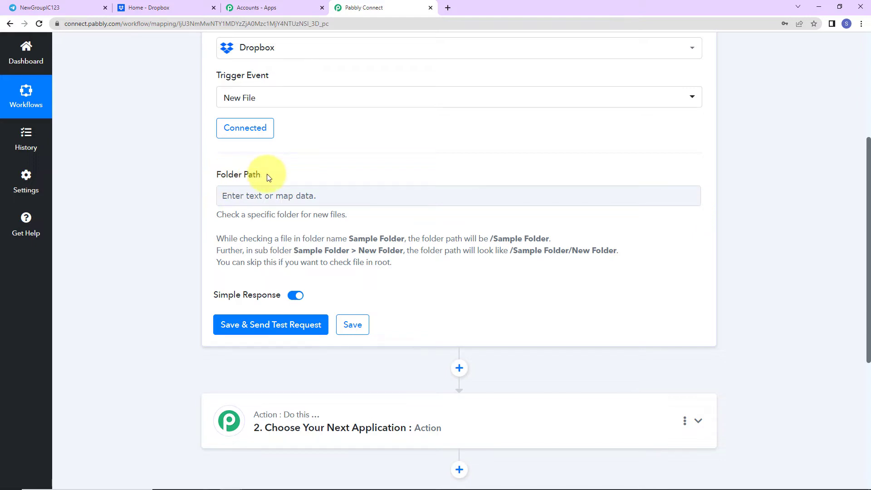
click(171, 6)
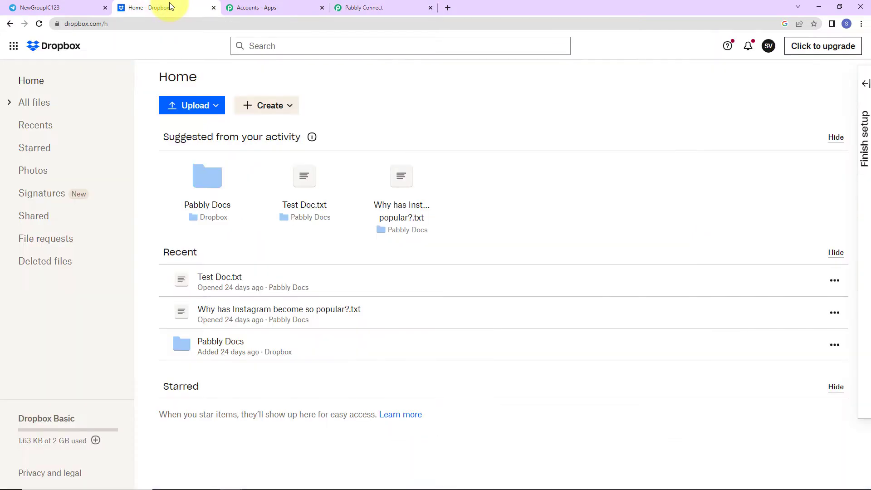
click(216, 109)
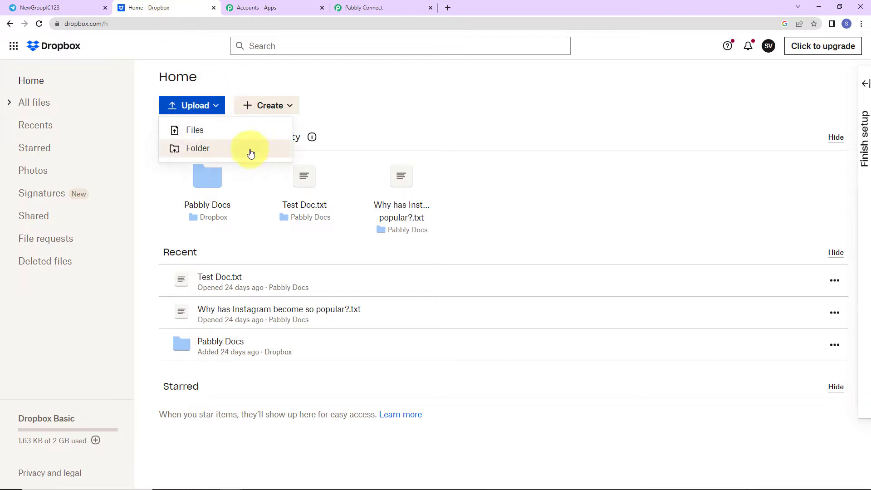
click(196, 130)
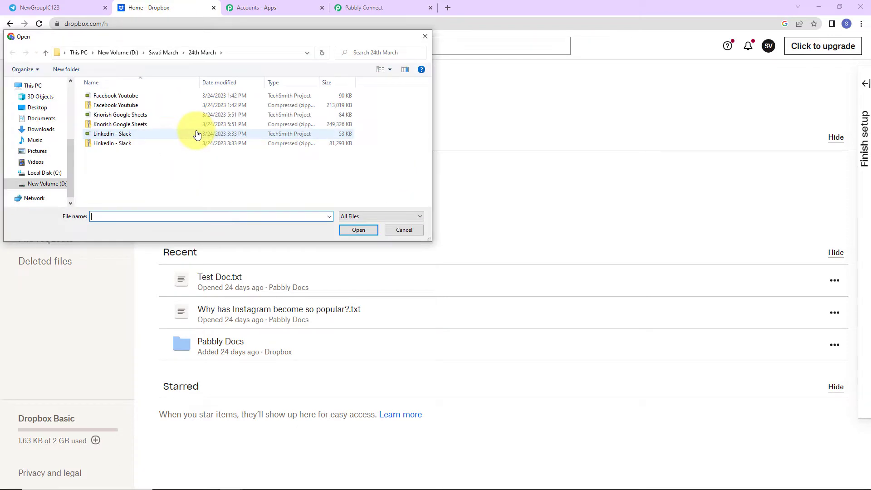
click(34, 152)
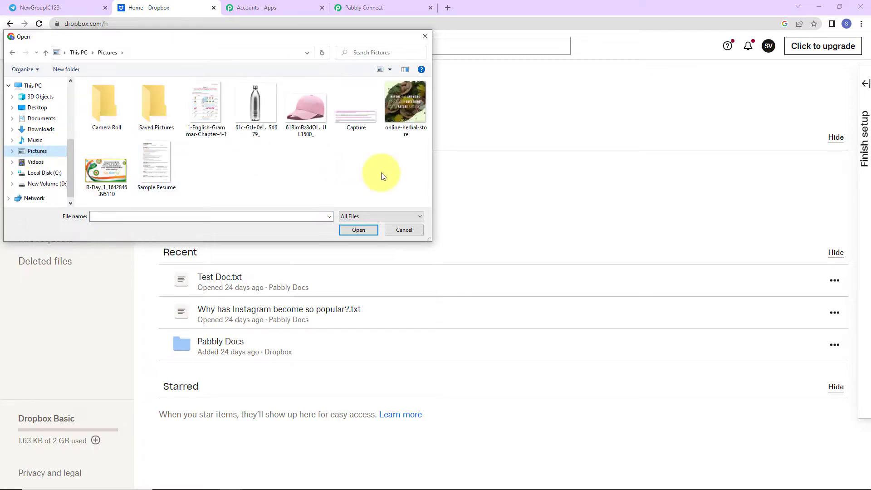
click(404, 107)
click(357, 233)
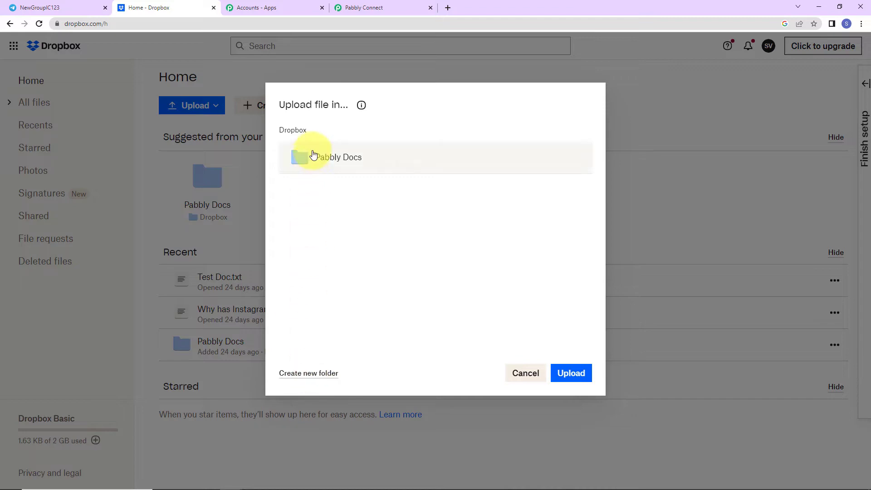
- Create a Dropbox folder named "New Images" and upload the chosen image into it
click(289, 372)
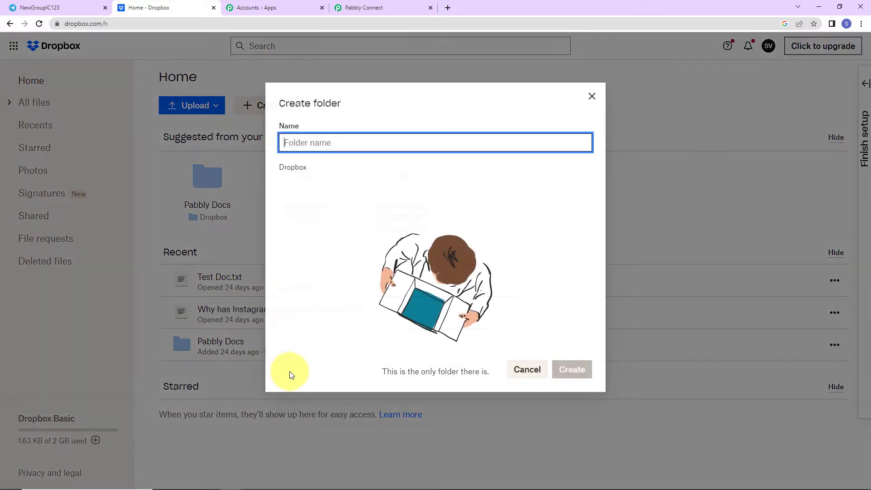
text(New Images)
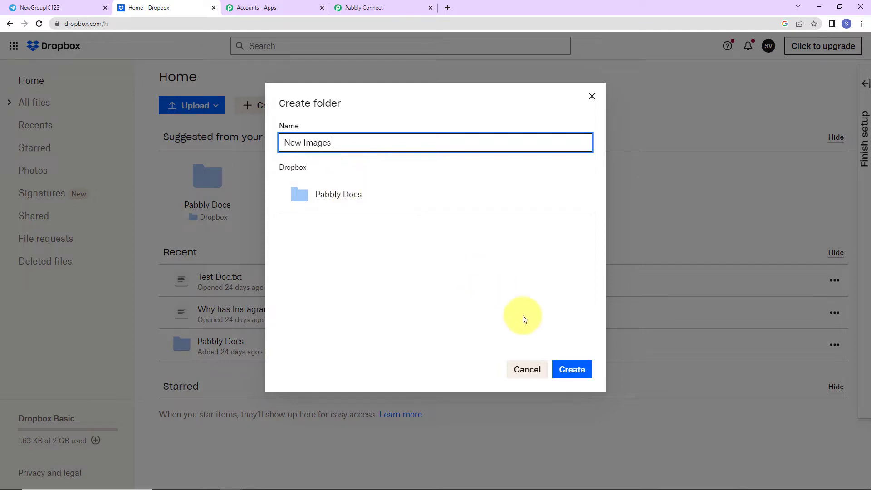
click(572, 369)
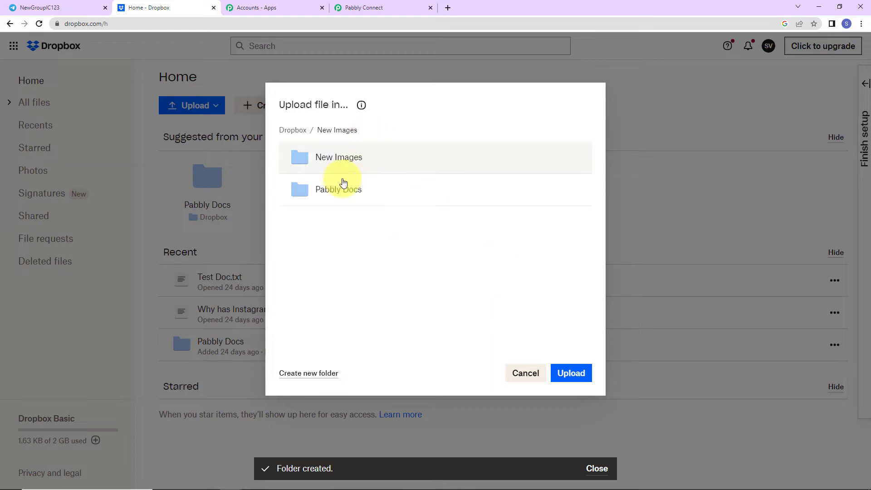
click(570, 372)
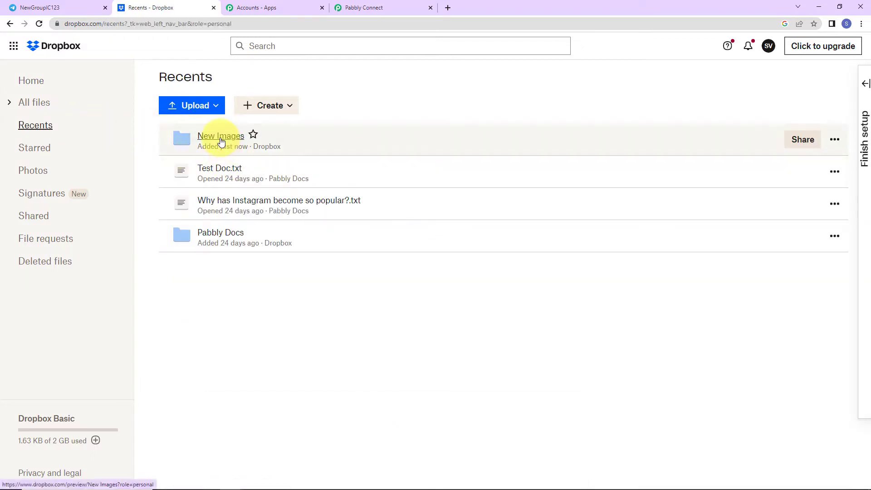
- Open the New Images folder, preview online-herbal-store.jpg, and return to the folder
double_click(185, 138)
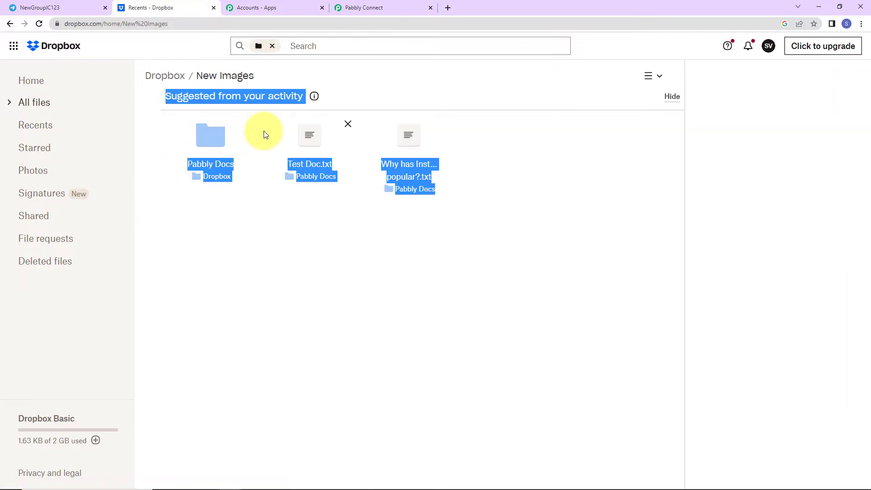
click(271, 340)
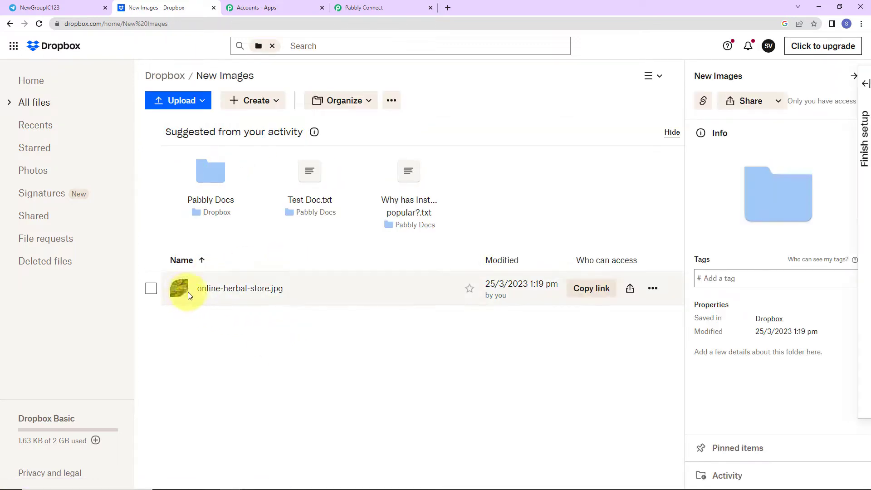
click(229, 296)
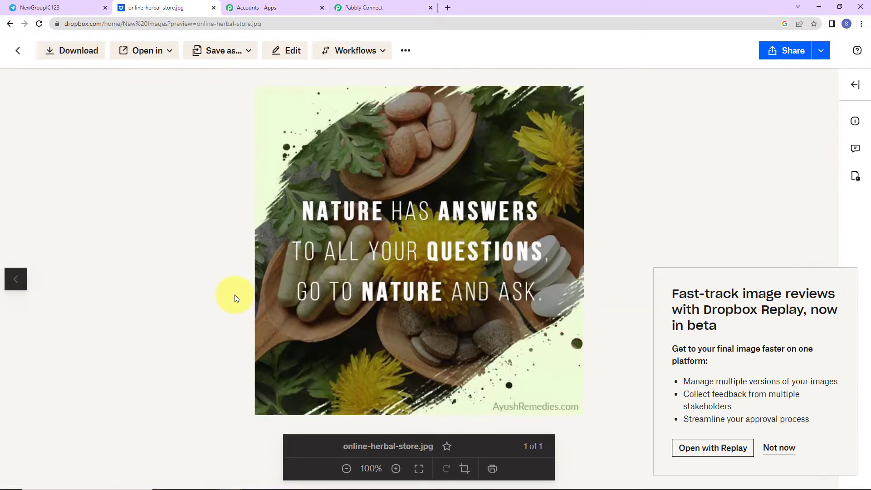
click(18, 51)
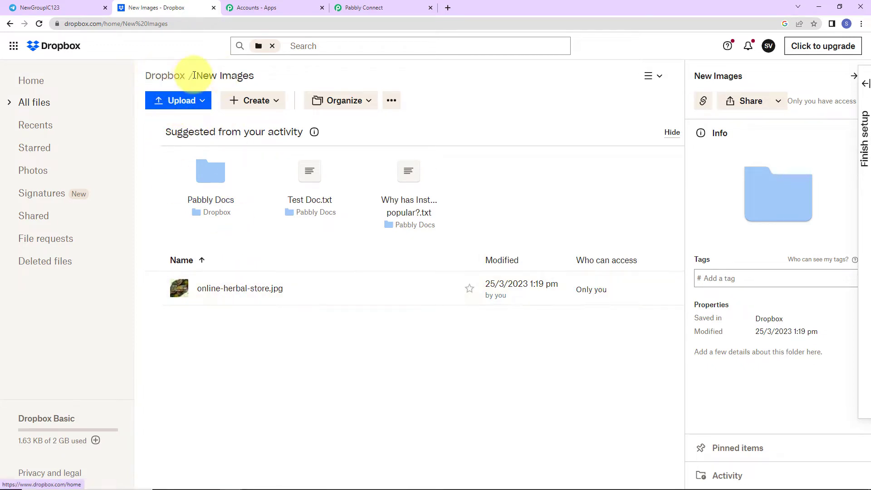
- Copy the folder path "/New Images" from Dropbox into the Folder Path of the Pabbly Connect trigger
drag(187, 75, 250, 73)
right_click(256, 76)
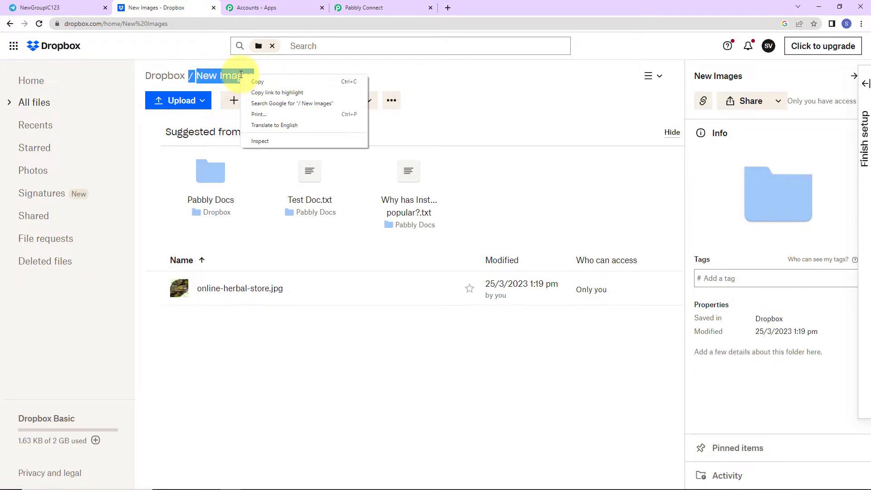
click(258, 81)
click(360, 9)
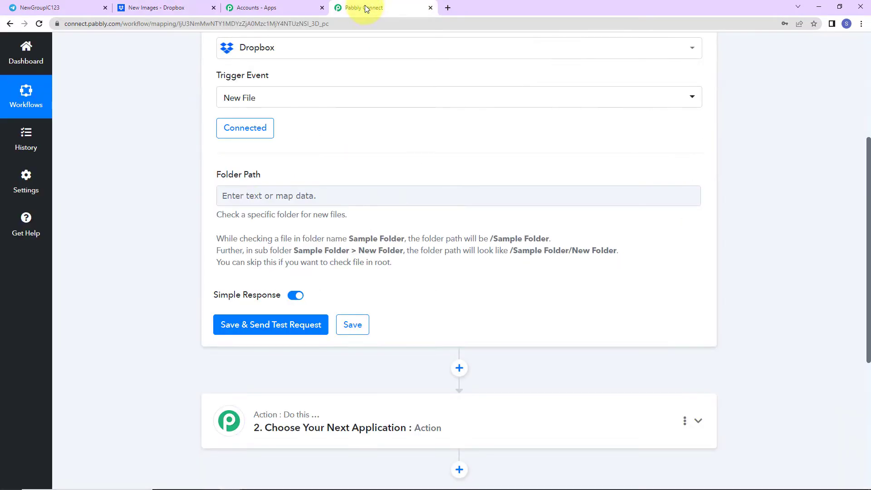
click(248, 190)
key(ctrl+v)
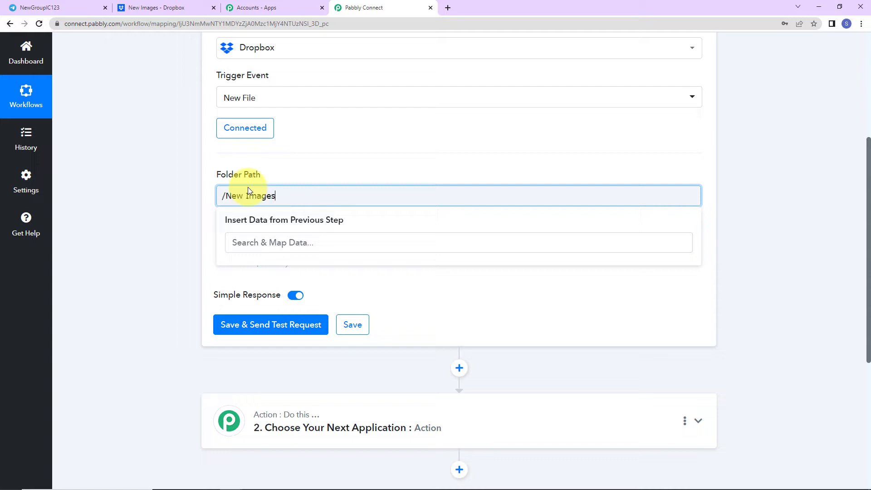
- Save the Dropbox trigger with a test request and review the file details in the received response
click(255, 325)
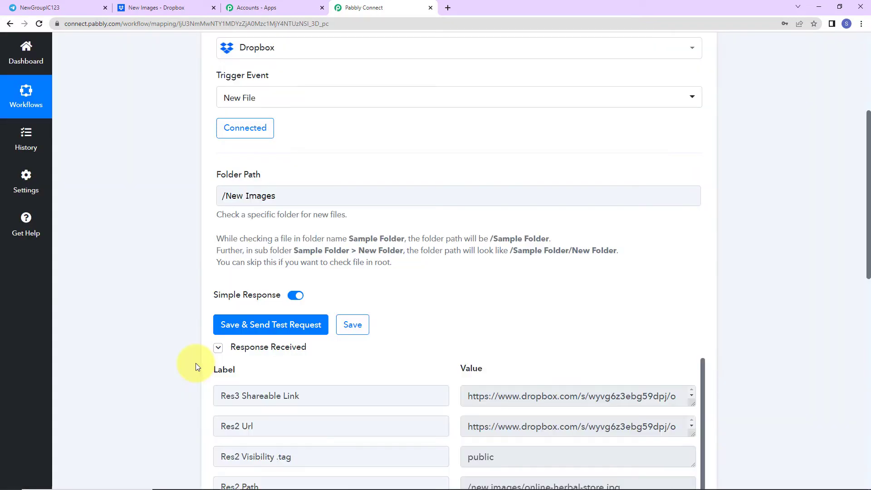
scroll(773, 268, down, 2)
scroll(772, 268, down, 2)
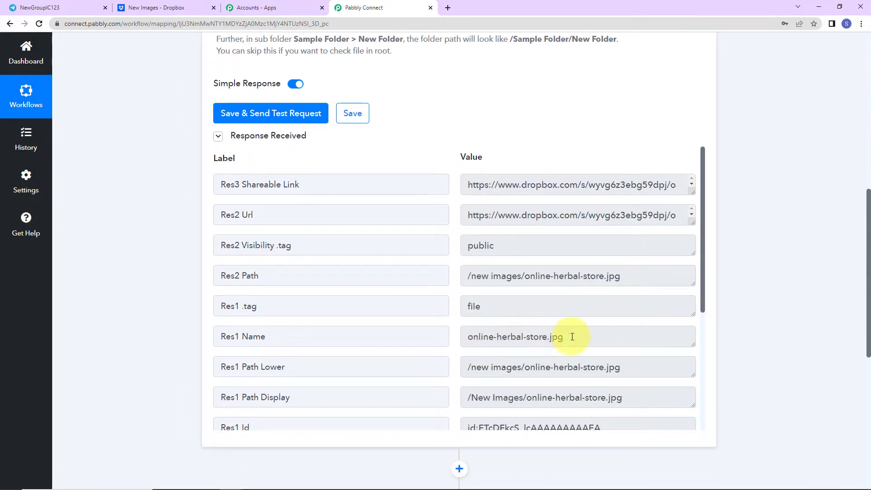
drag(704, 224, 715, 353)
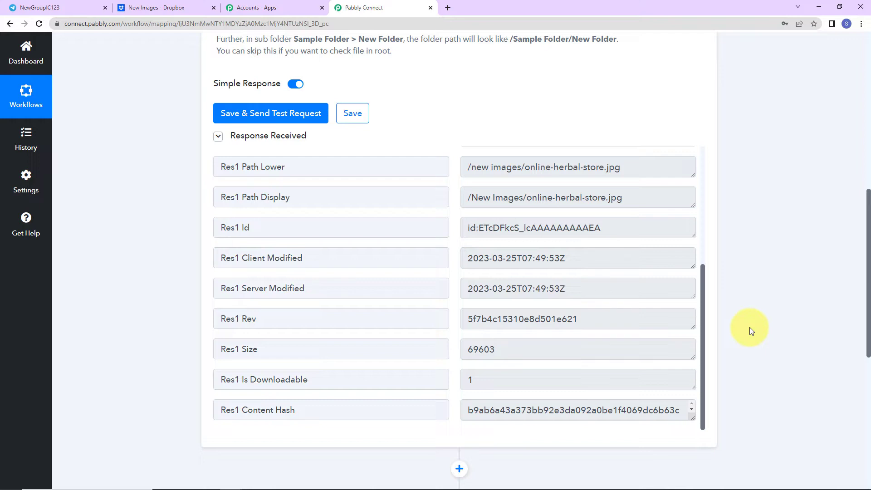
scroll(749, 327, down, 7)
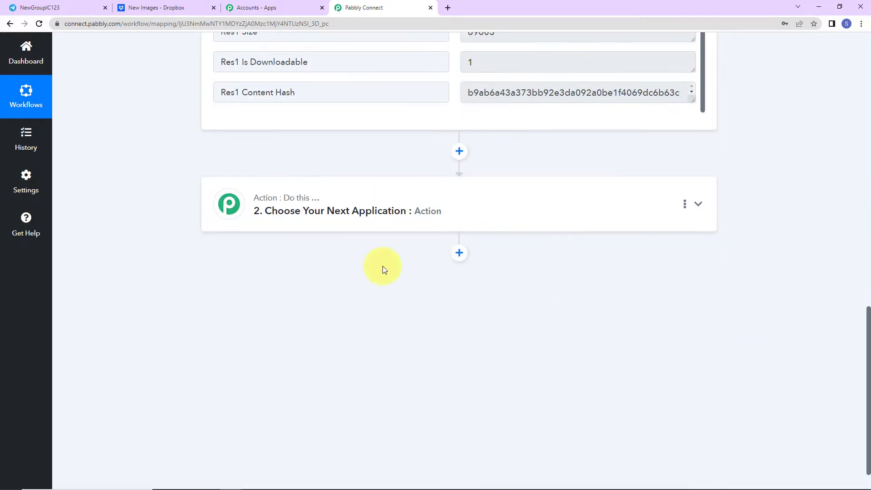
- Add Router by Pabbly as the workflow's next action and rename Route 1 as "Image"
click(312, 217)
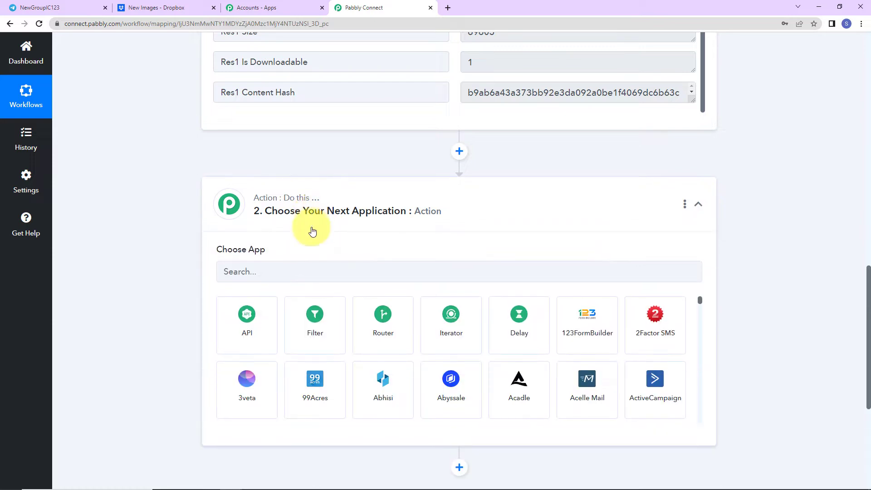
click(377, 331)
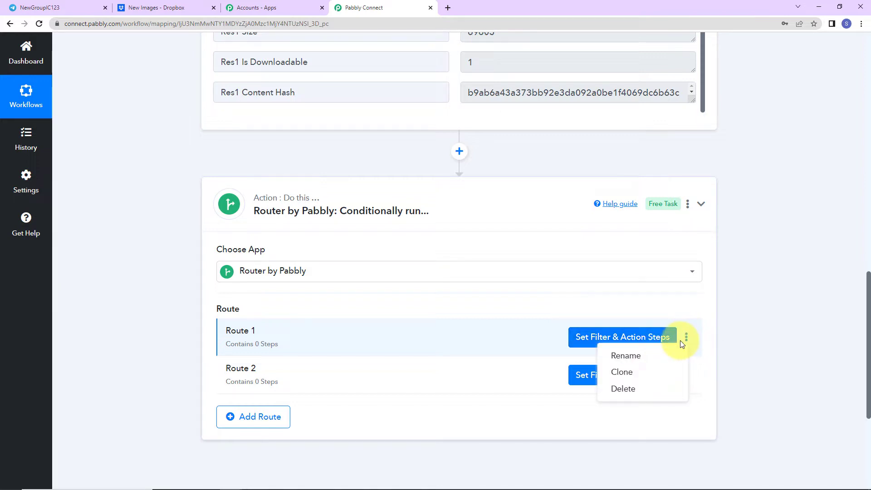
click(649, 356)
drag(331, 268, 100, 270)
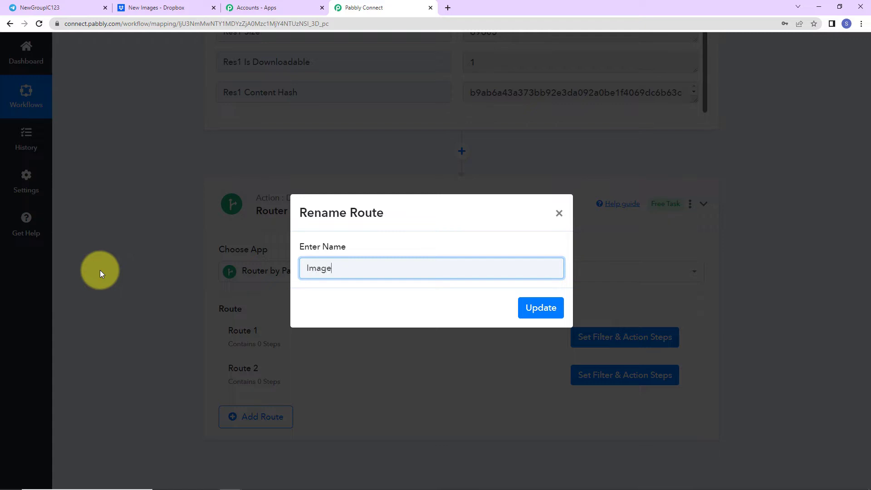
click(541, 307)
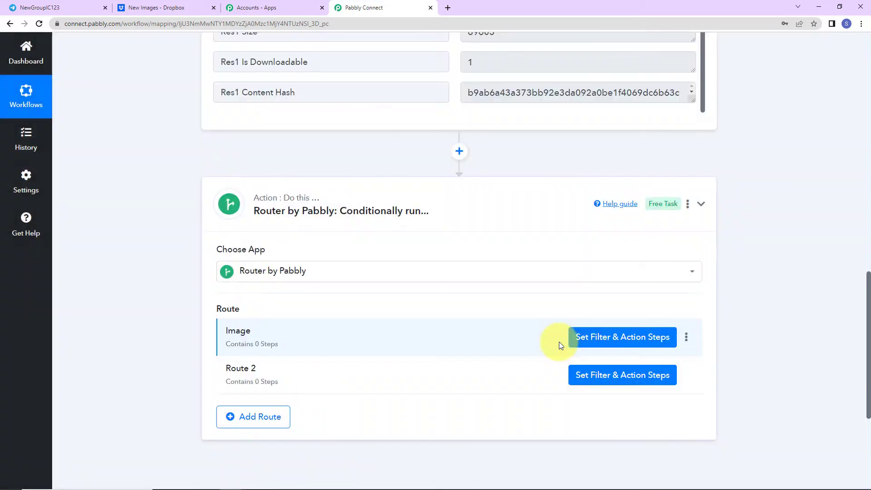
- Set the Image route's first filter condition to Res1 Name, Contains, "jpg"
click(592, 340)
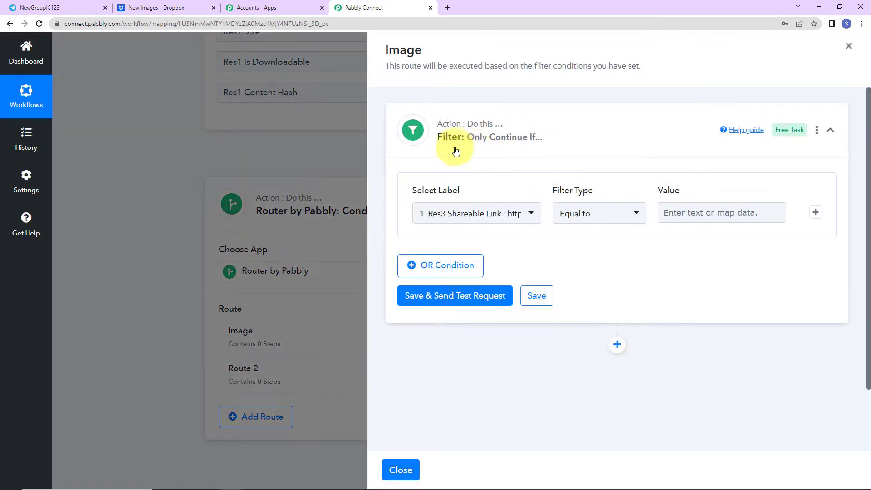
click(531, 217)
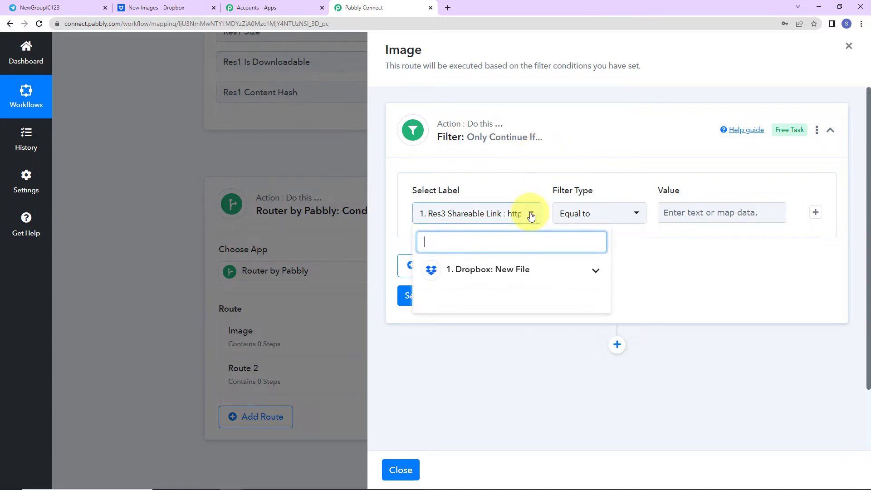
click(525, 278)
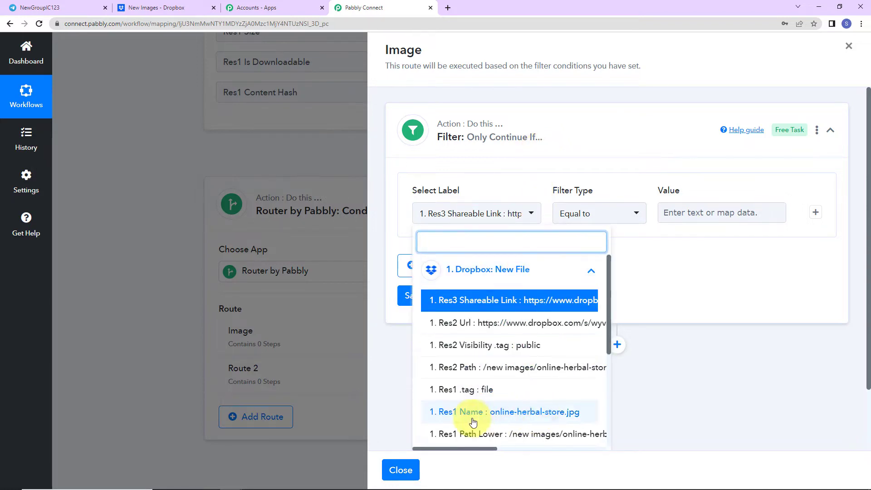
click(576, 412)
click(611, 218)
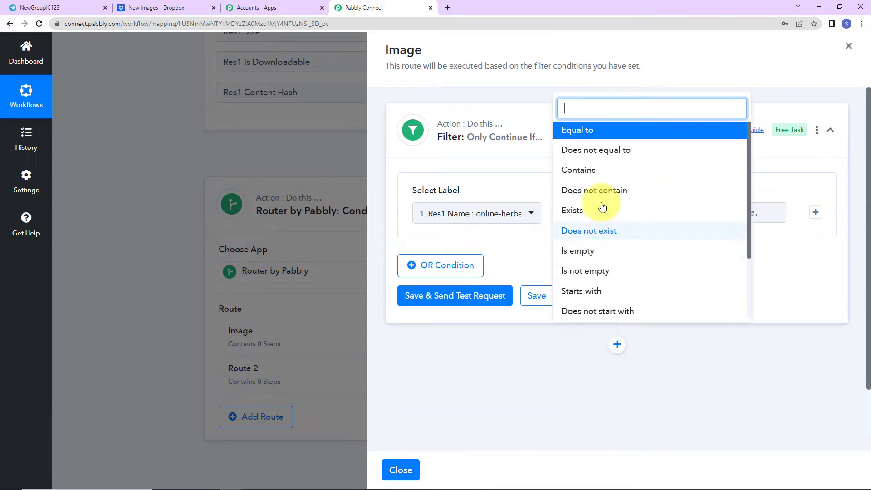
click(596, 177)
click(709, 212)
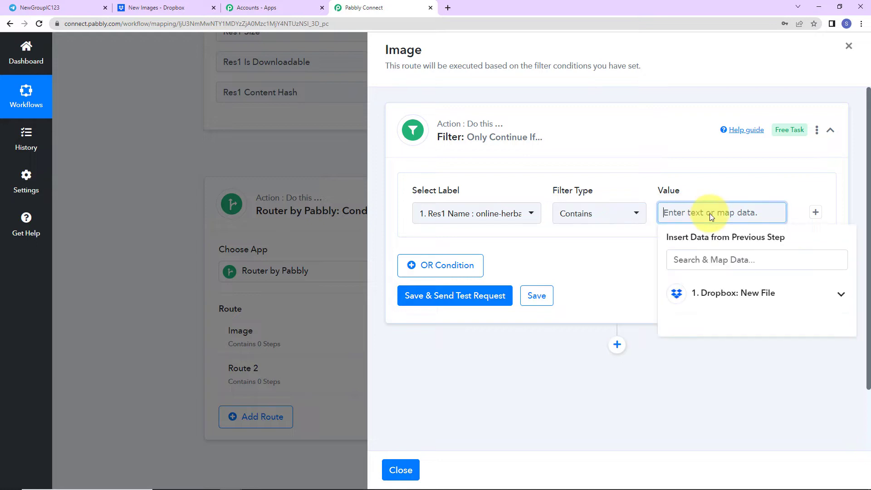
text(jpg)
click(620, 268)
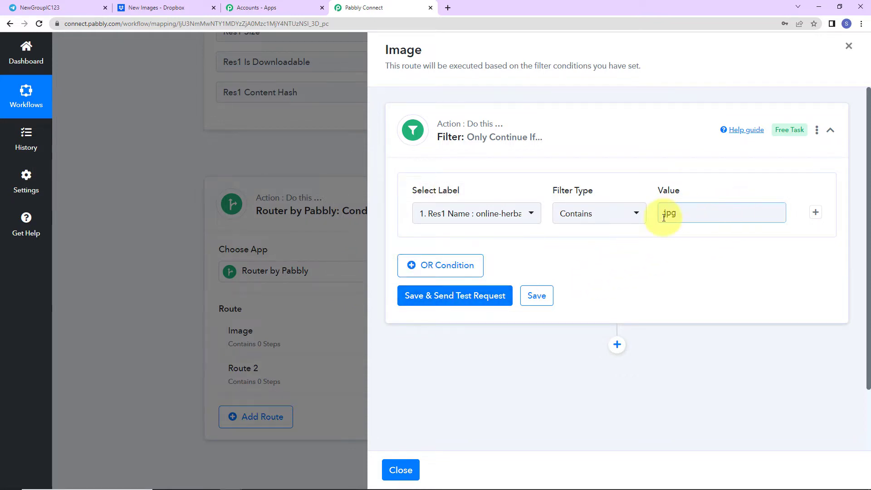
- Add an OR condition to the Image filter with Res1 Name, Contains, "jpeg"
click(457, 271)
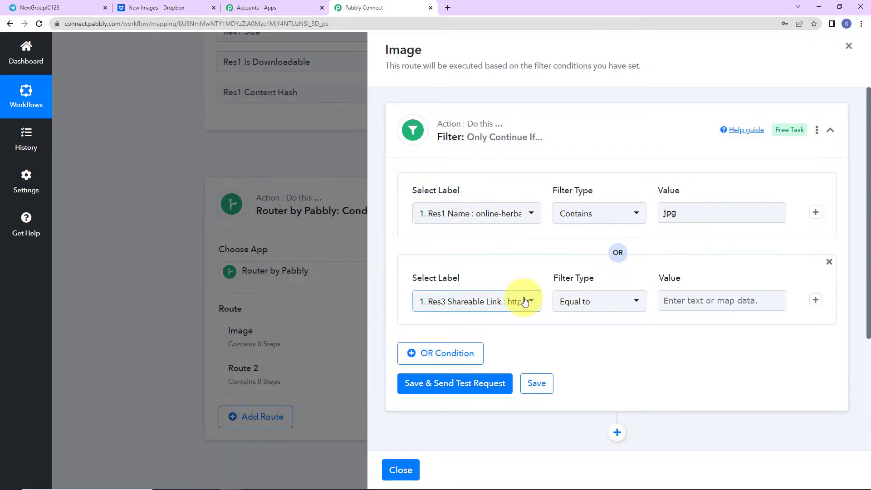
click(525, 301)
click(469, 252)
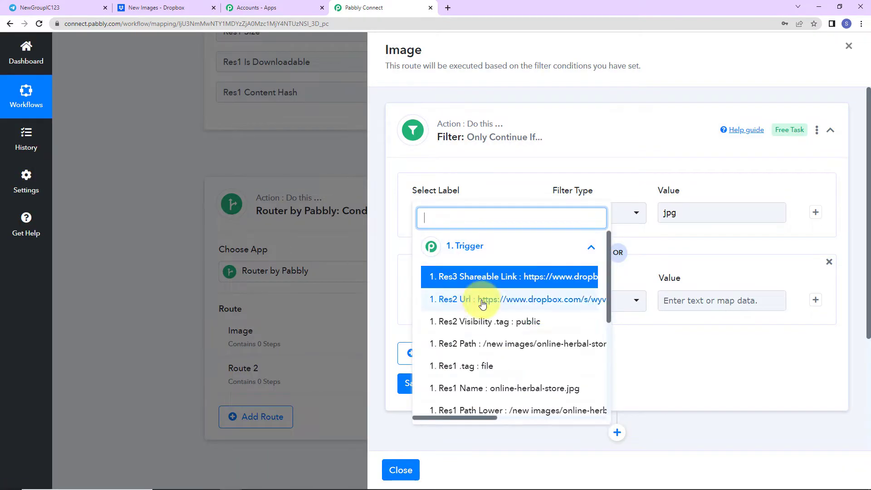
click(497, 387)
click(604, 304)
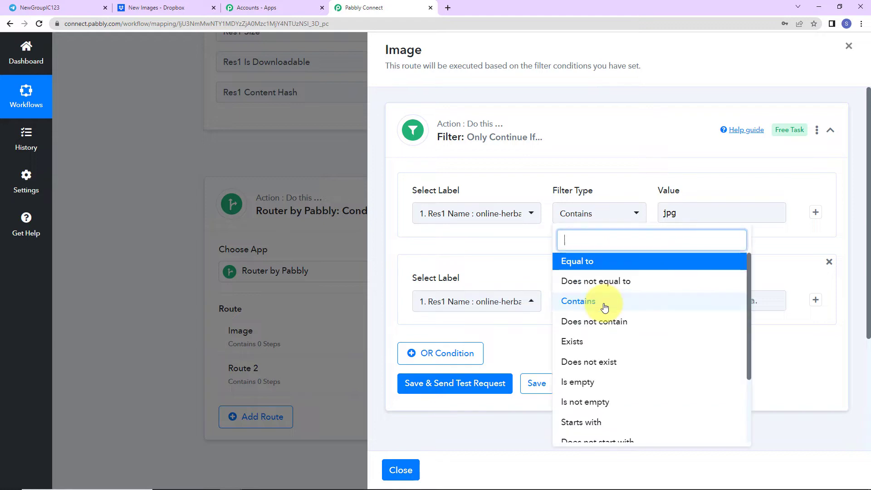
click(604, 303)
click(675, 298)
text(jpe)
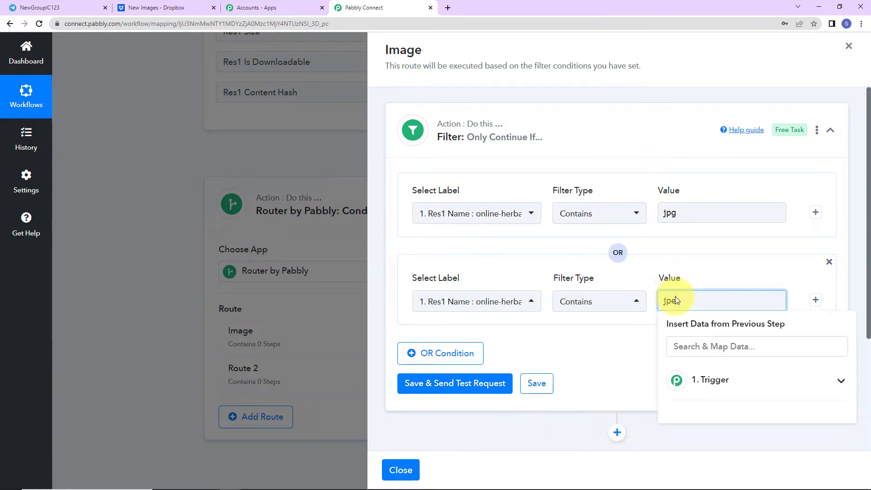
text(g)
click(603, 361)
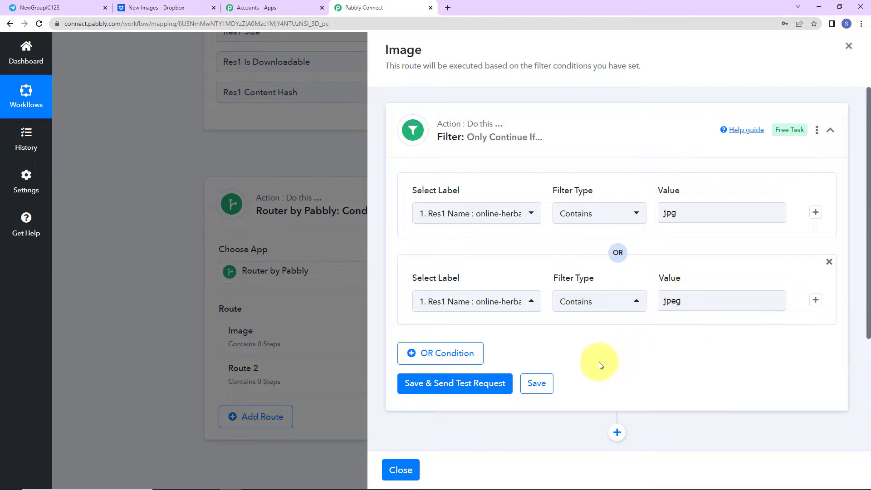
- Add another OR condition to the Image filter with Res1 Name, Contains, "png"
click(413, 359)
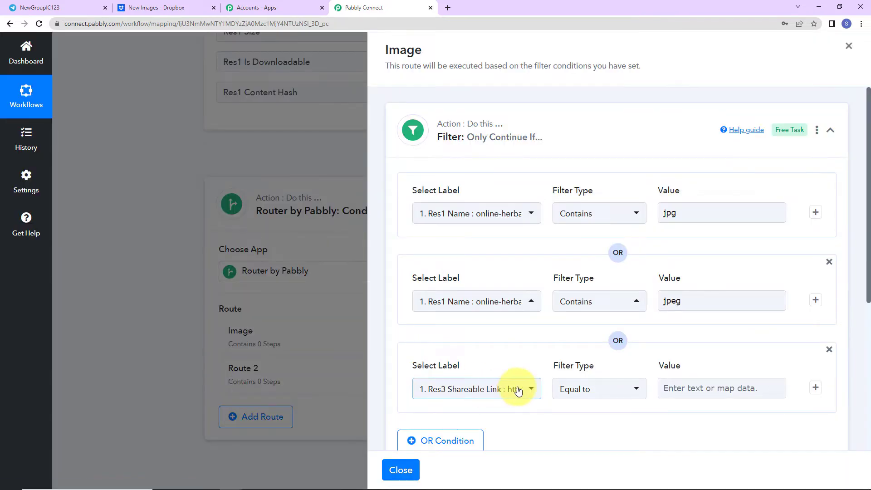
click(504, 389)
click(486, 345)
scroll(494, 395, down, 3)
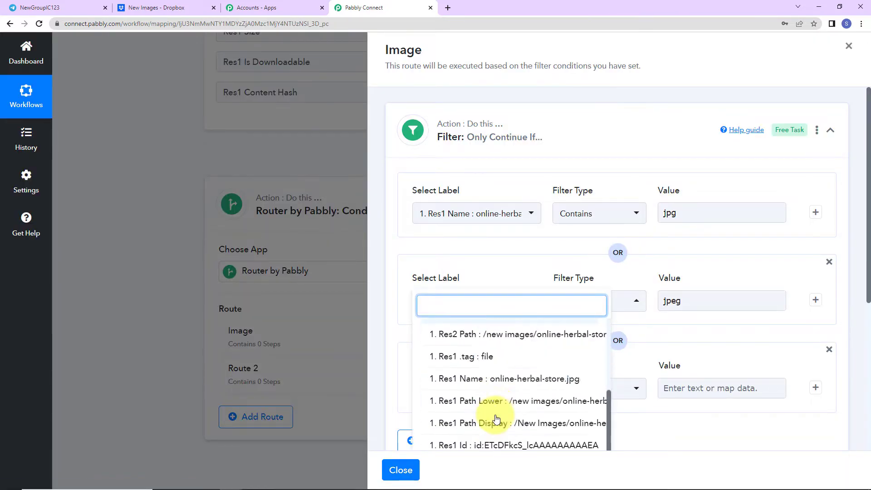
click(492, 383)
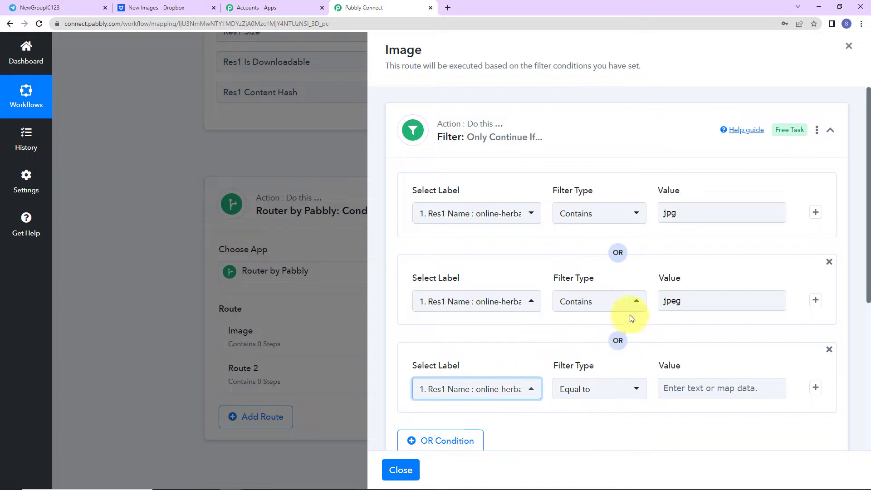
click(605, 379)
click(589, 218)
click(690, 388)
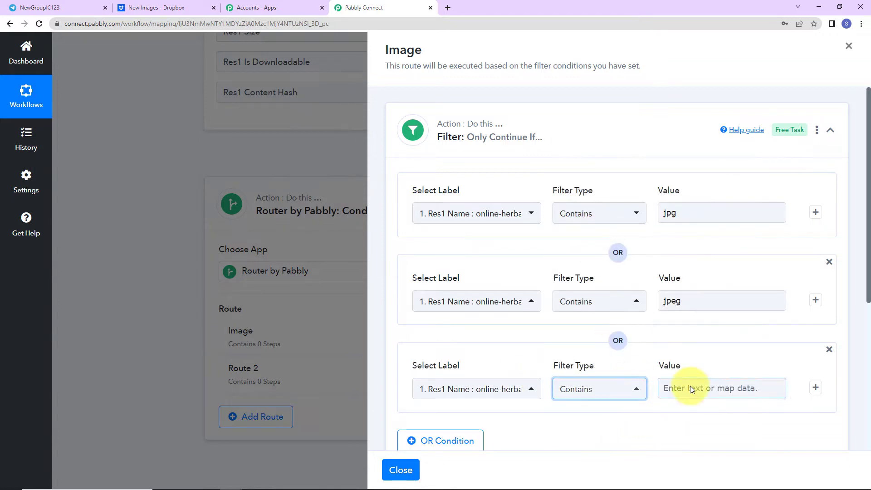
text(png)
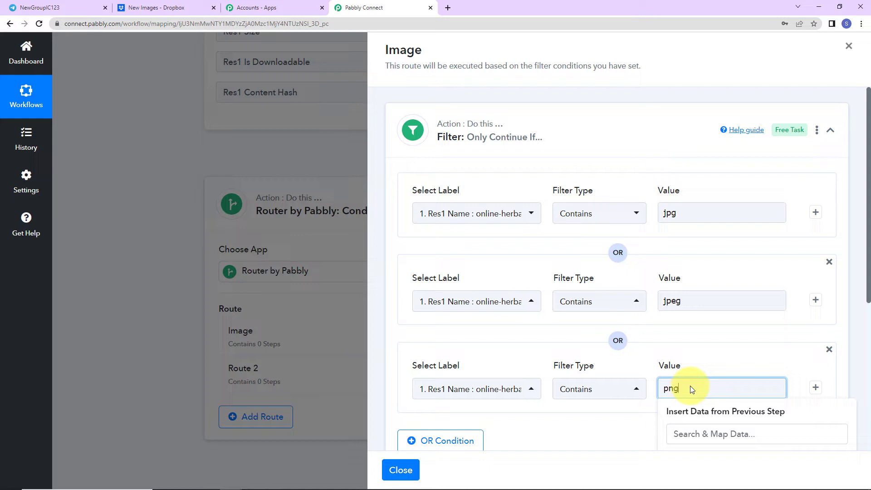
click(624, 439)
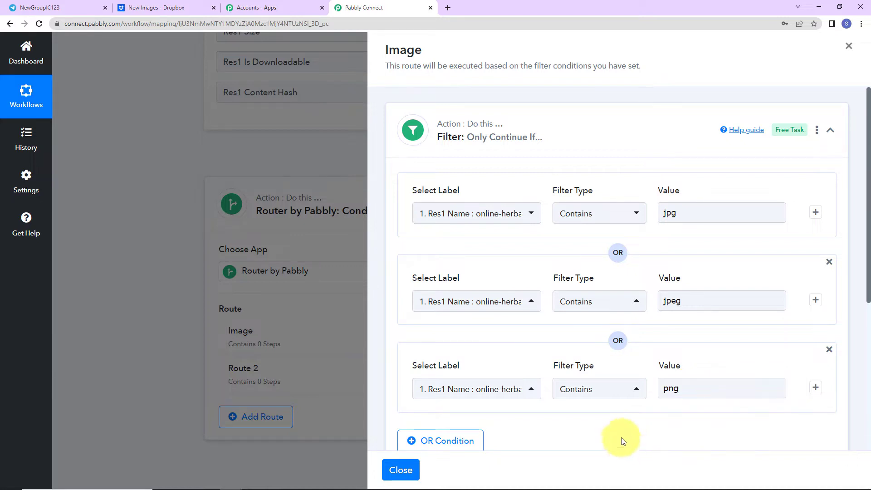
- Save the Image filter with a test request and review its conditions and the received response
scroll(571, 347, down, 5)
click(415, 259)
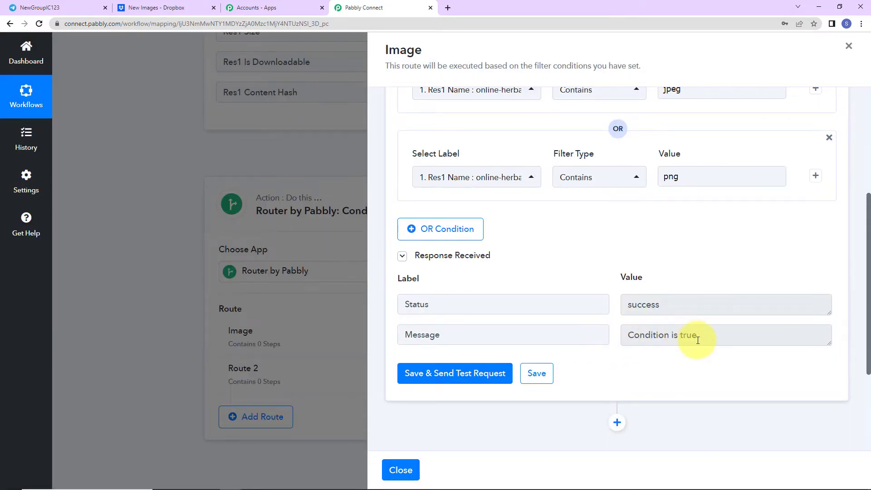
scroll(698, 340, up, 2)
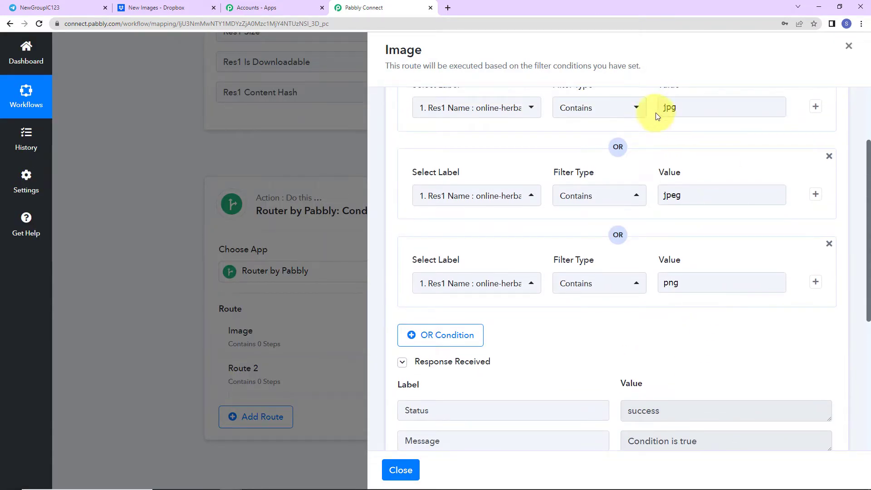
scroll(655, 200, down, 5)
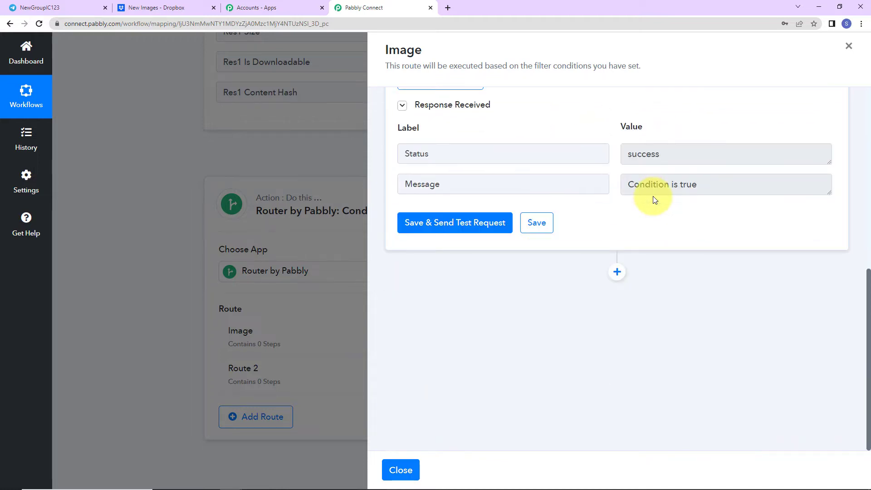
- Add a Telegram Bot action after the Image filter with the Send a Photo event
click(618, 273)
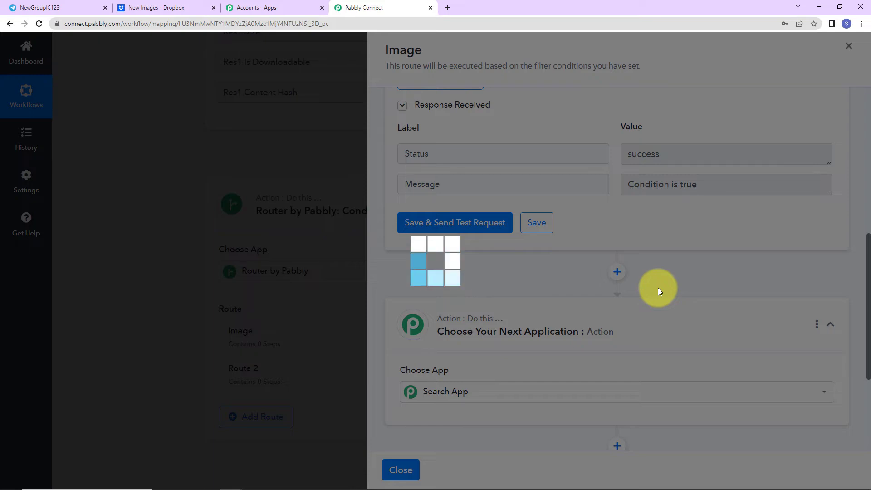
scroll(658, 287, down, 4)
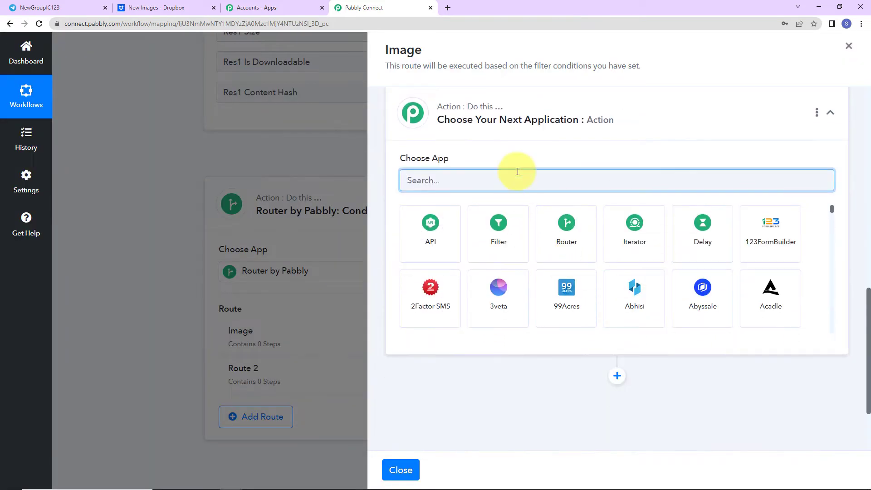
text(tele)
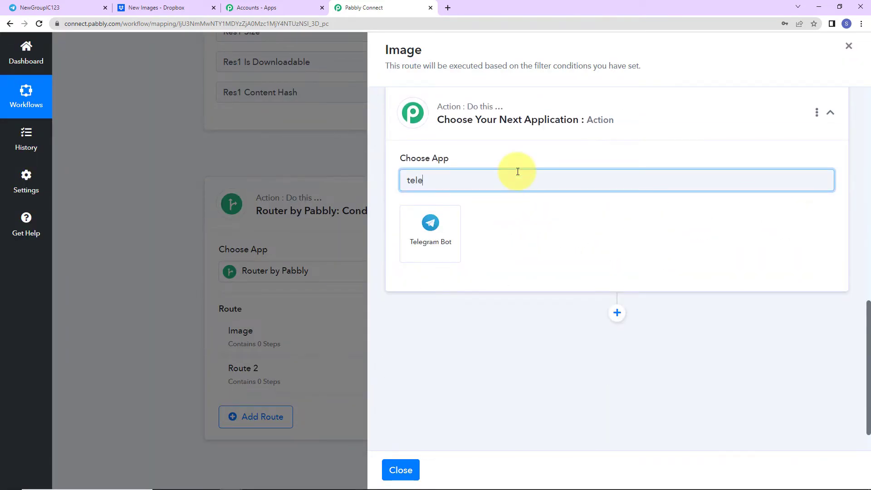
click(437, 241)
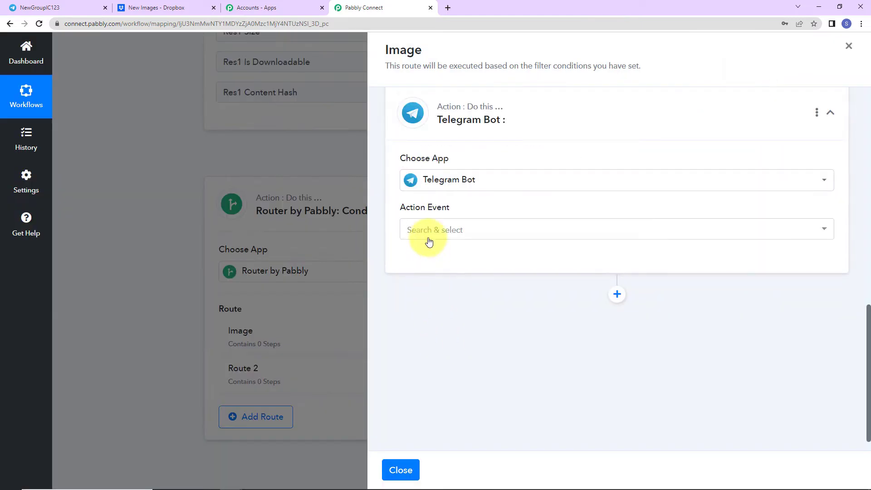
click(428, 230)
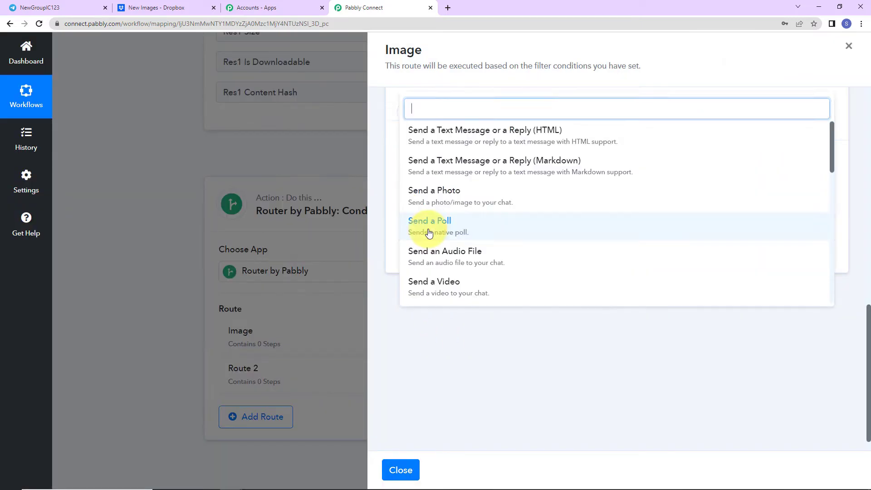
click(444, 196)
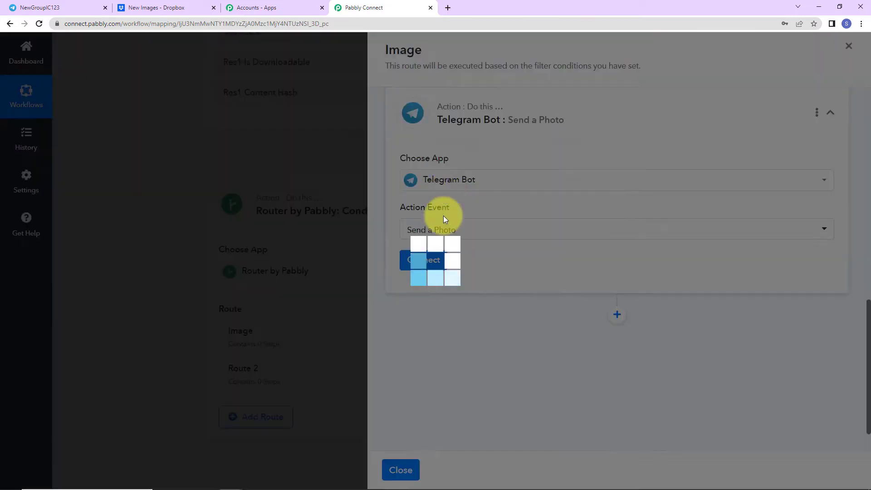
- Start a new Telegram Bot connection for the action, and open the BotFather chat in Telegram
click(420, 261)
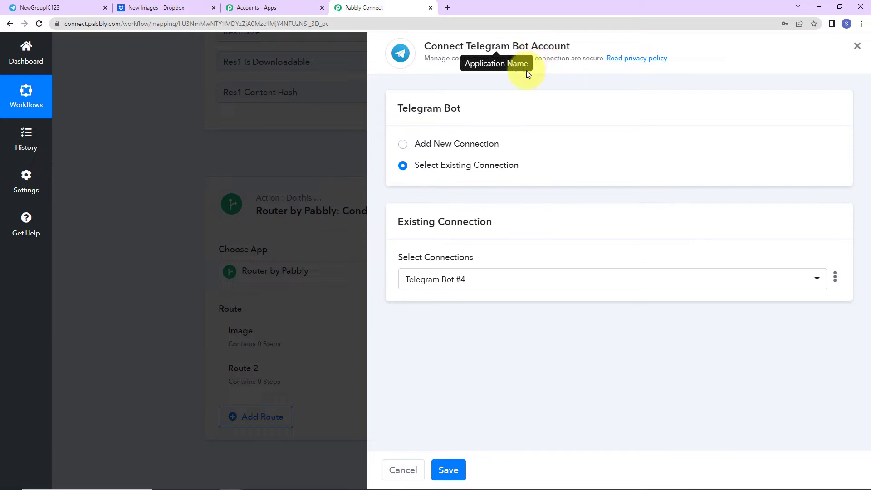
click(404, 145)
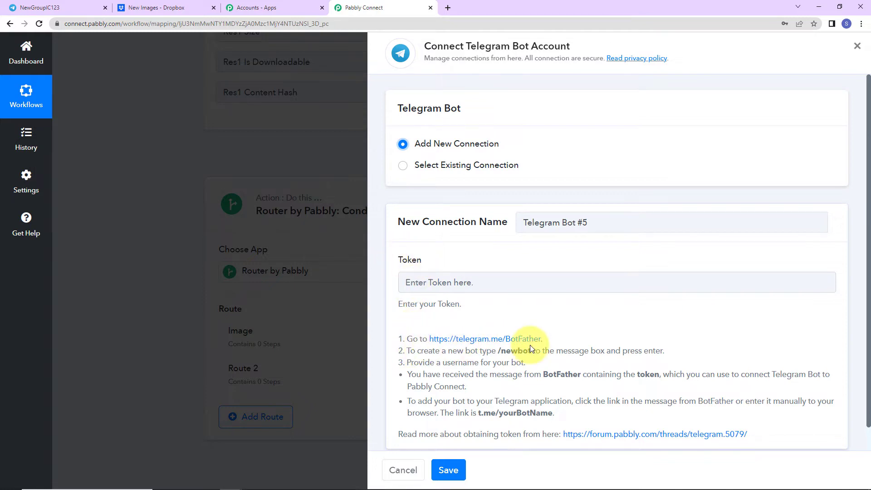
click(69, 7)
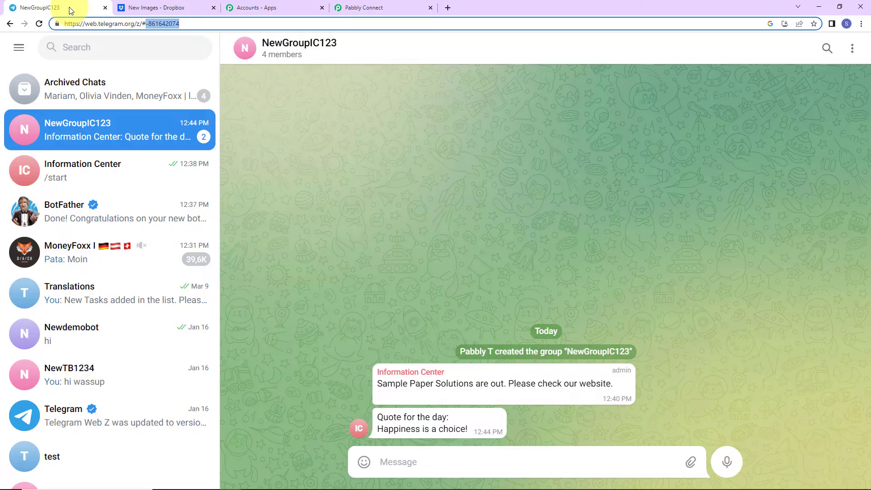
key(Escape)
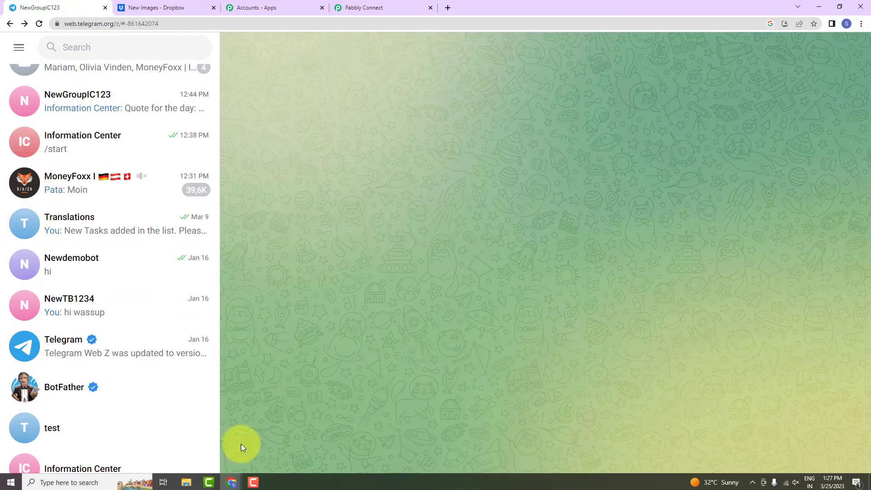
click(92, 387)
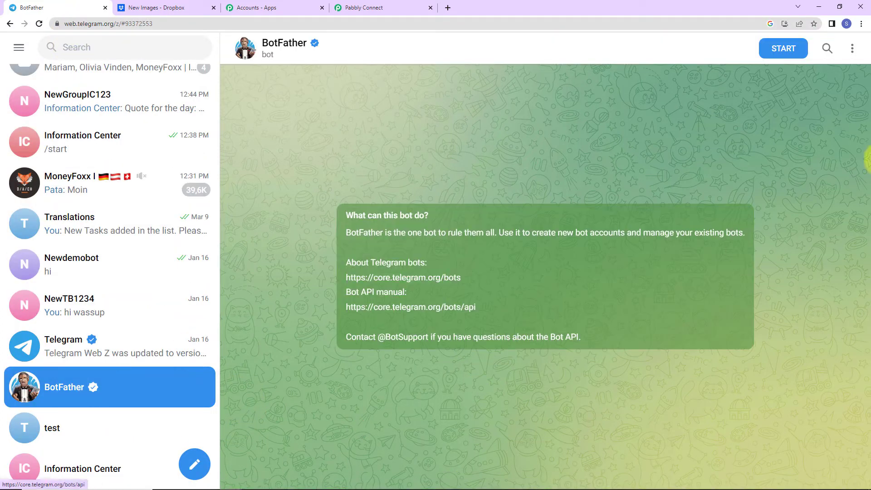
- Start BotFather and create a new bot named "Dropbox Files" with the username DropboxTele123_bot
click(784, 48)
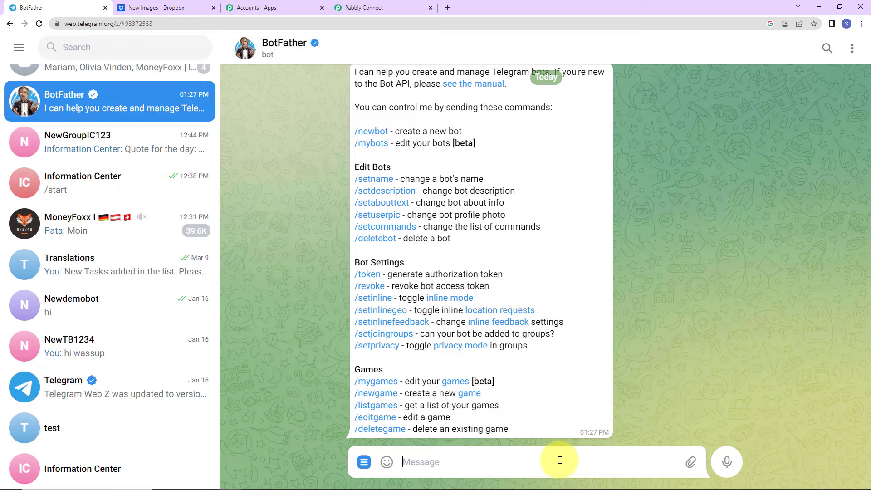
text(/new)
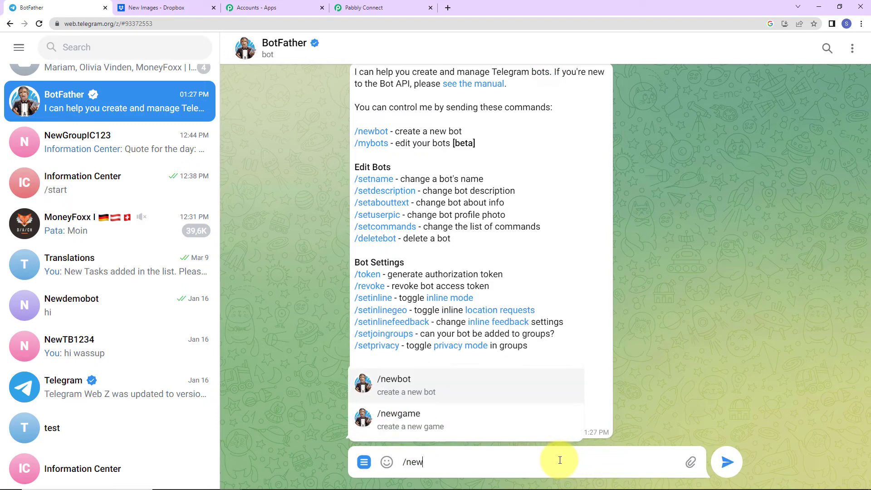
click(513, 395)
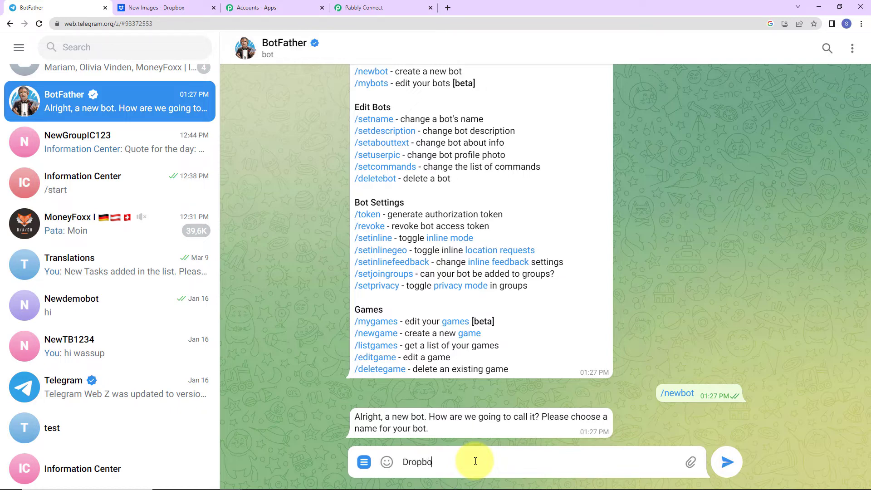
text(es)
key(Return)
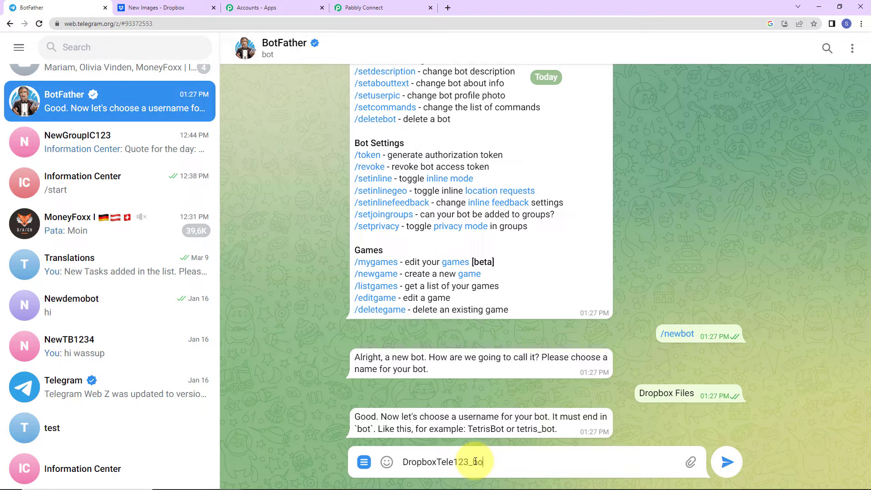
key(Return)
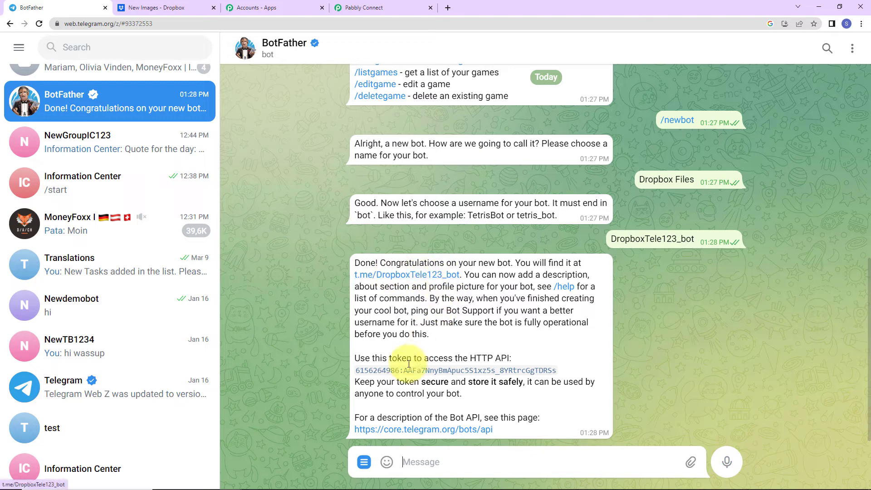
- Copy the new bot's API token into the Telegram Bot connection's Token field in Pabbly Connect and save the connection
drag(344, 370, 564, 370)
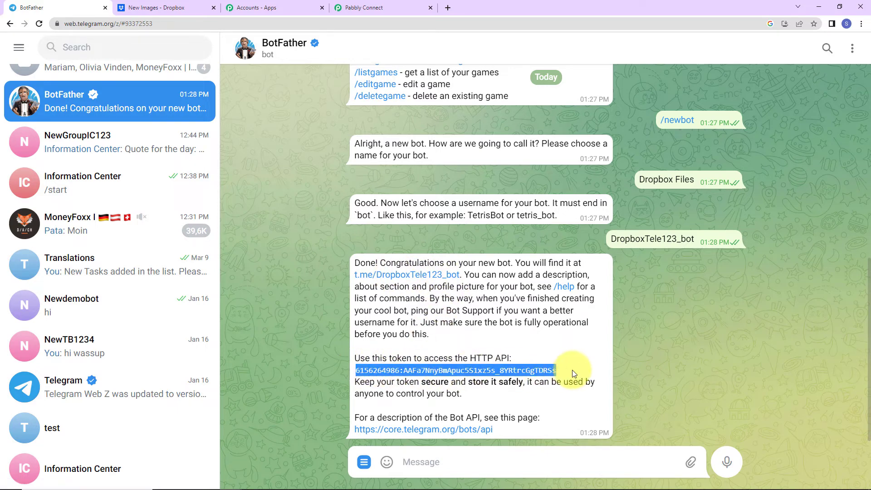
right_click(549, 371)
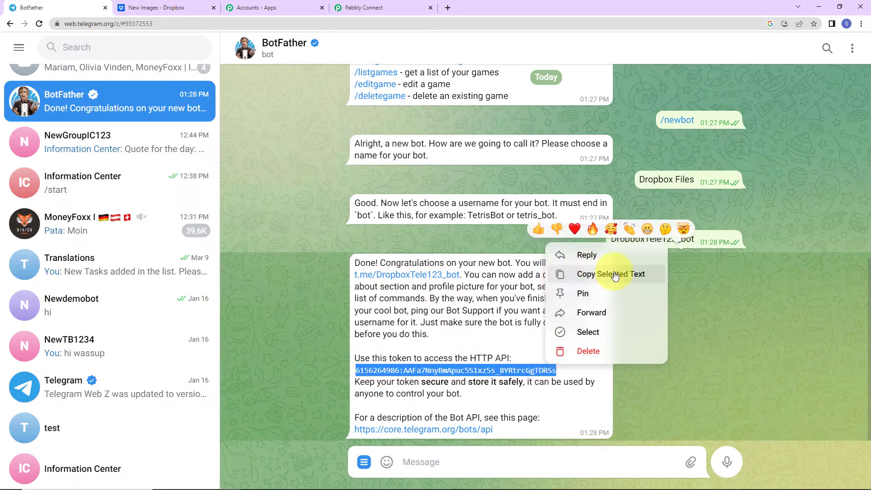
click(571, 273)
click(376, 8)
click(501, 277)
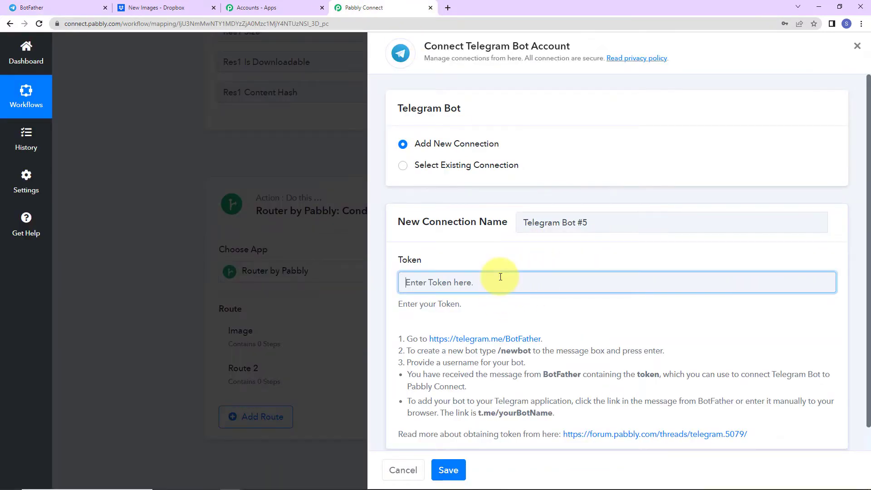
key(ctrl+v)
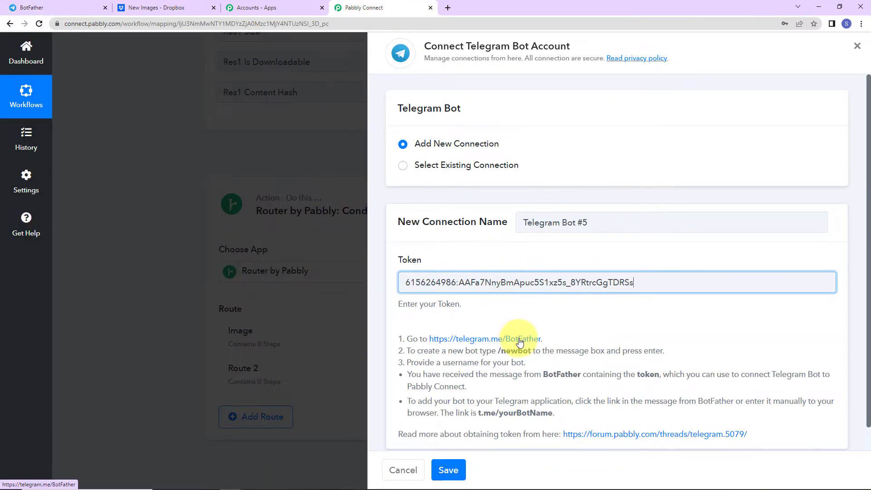
scroll(499, 386, down, 1)
click(449, 470)
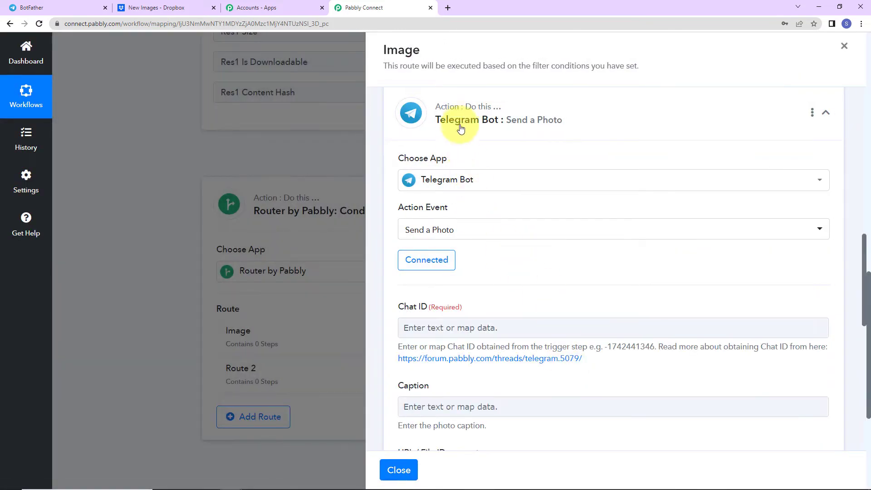
- Return to Telegram, open the new Dropbox Files bot's chat from BotFather's link, and start the bot
scroll(462, 197, down, 2)
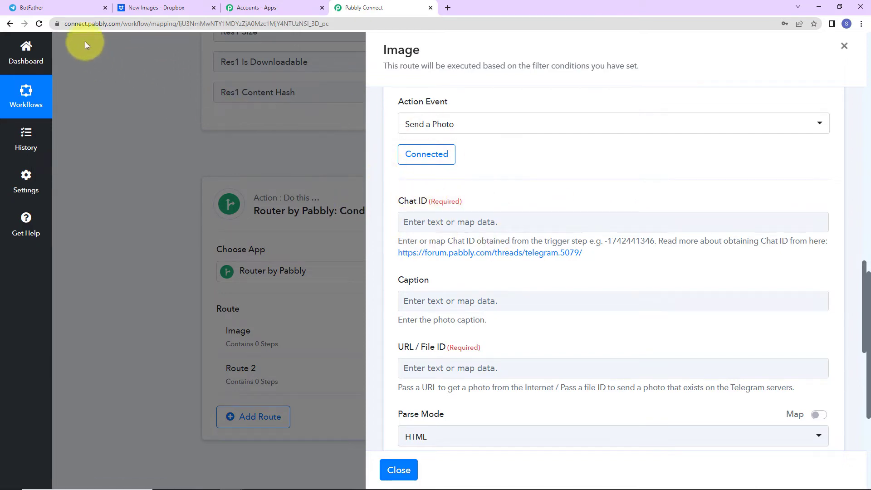
click(72, 7)
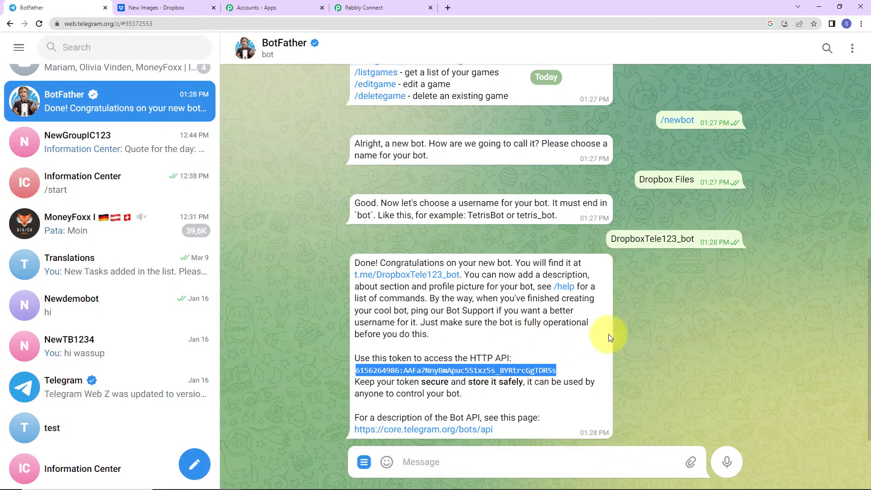
click(432, 276)
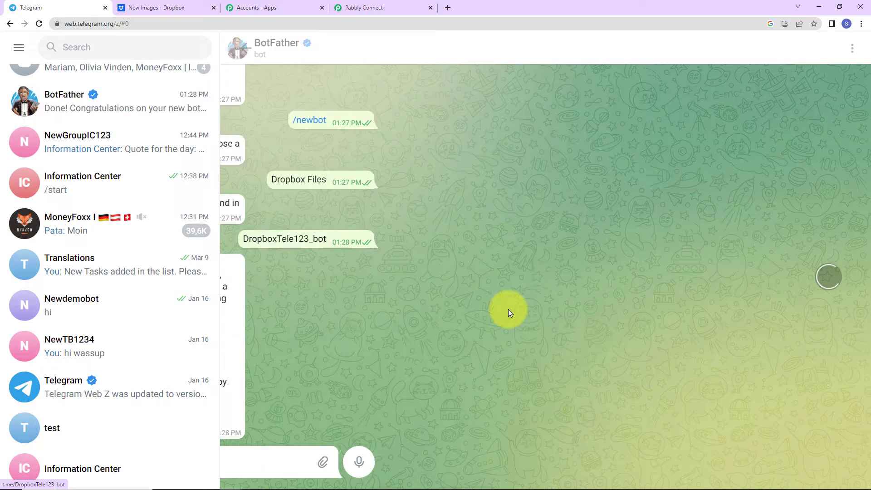
click(774, 48)
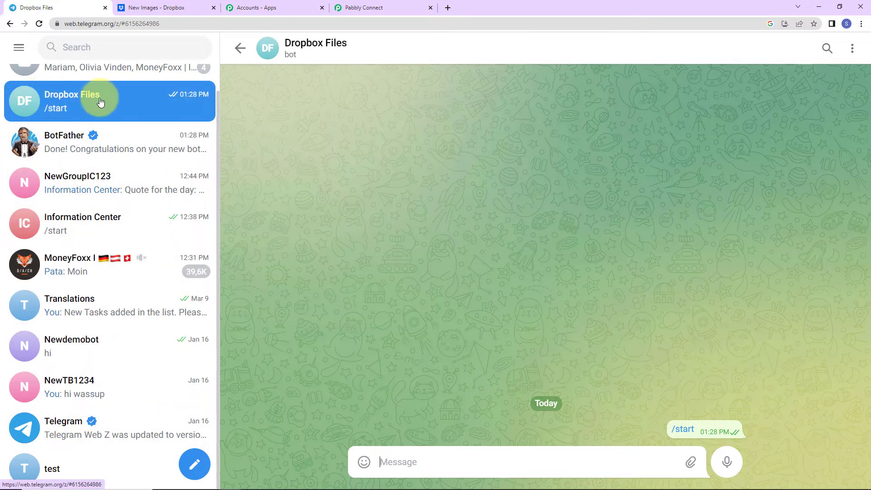
- Begin a new Telegram group with the Dropbox Files, Demo and pabblyLD bots as members
click(194, 464)
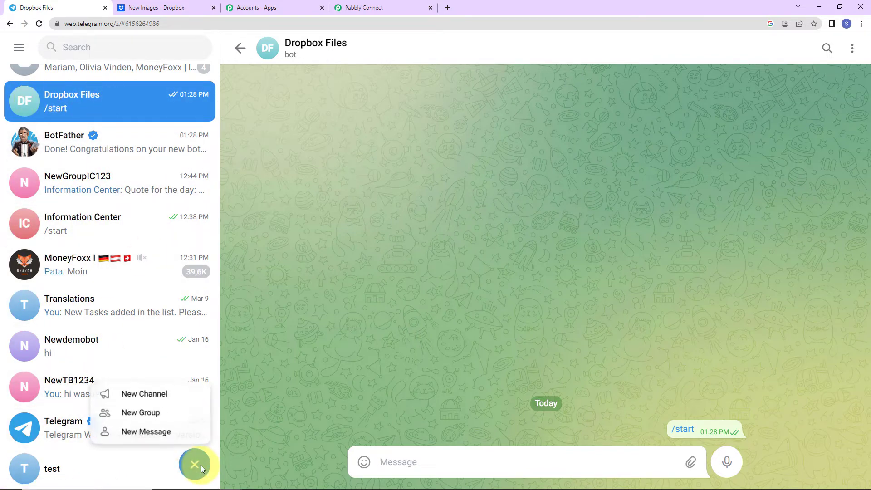
click(135, 415)
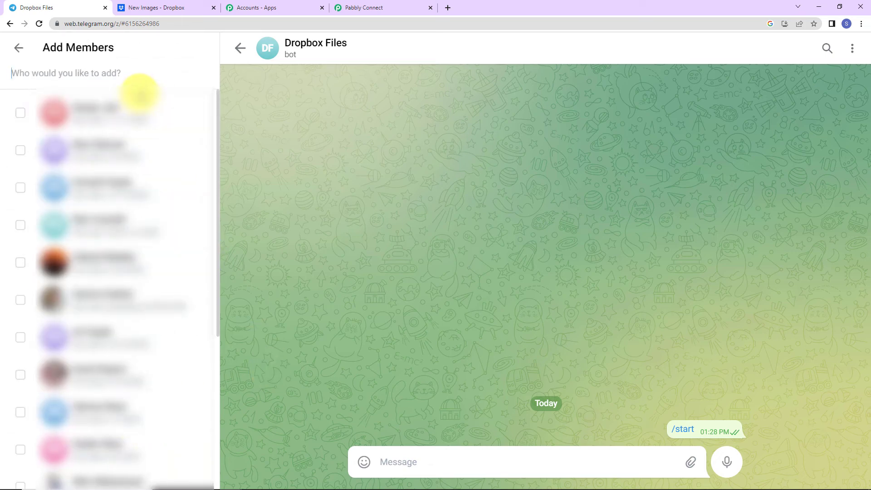
text(drop)
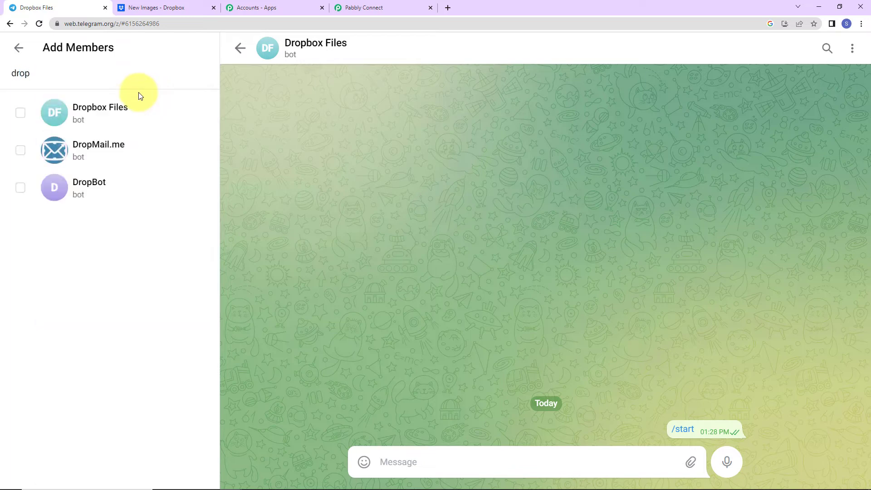
click(101, 123)
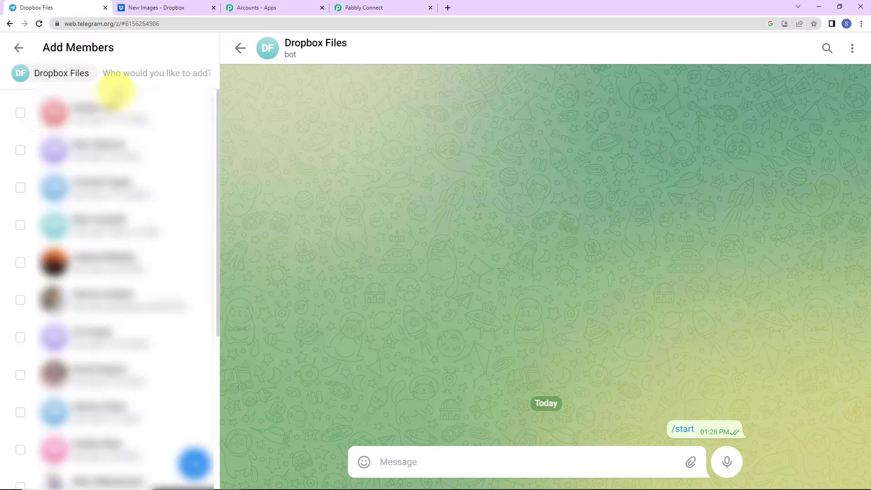
text(de)
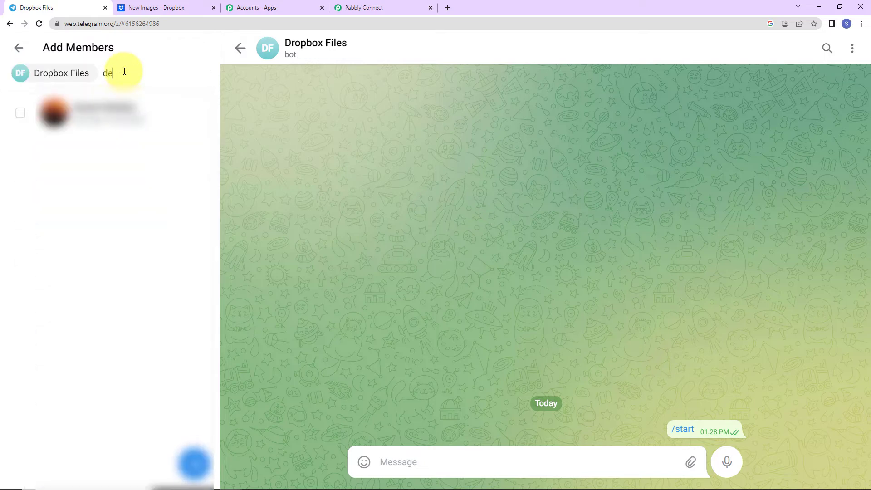
text(mo)
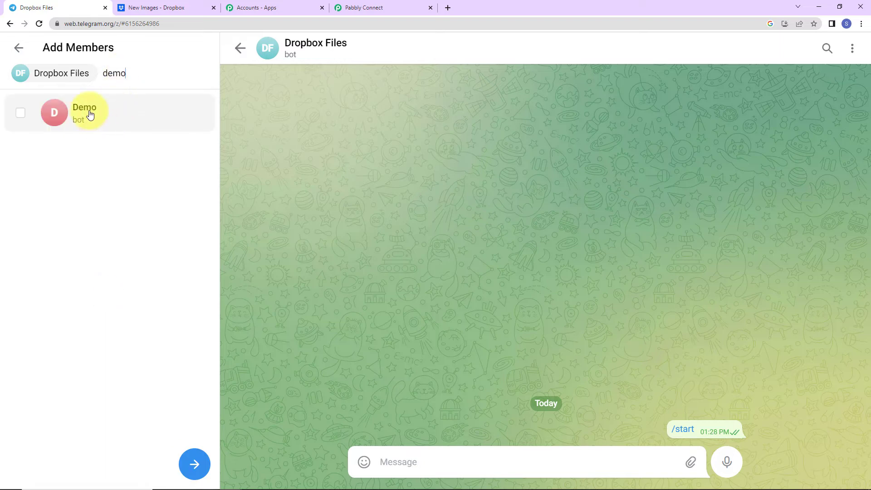
click(88, 113)
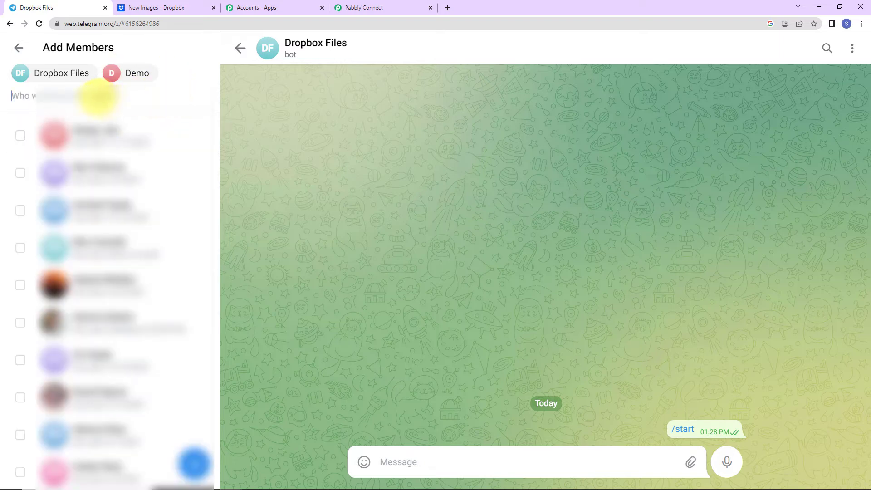
text(pabbl)
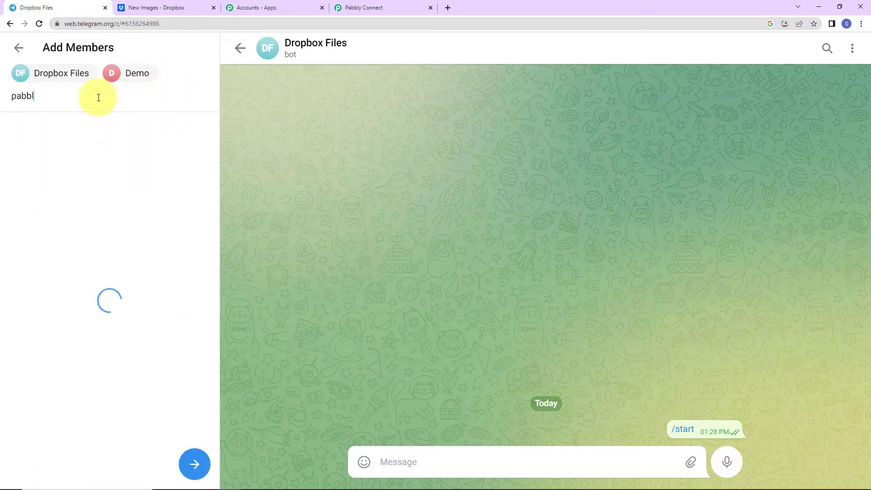
click(20, 178)
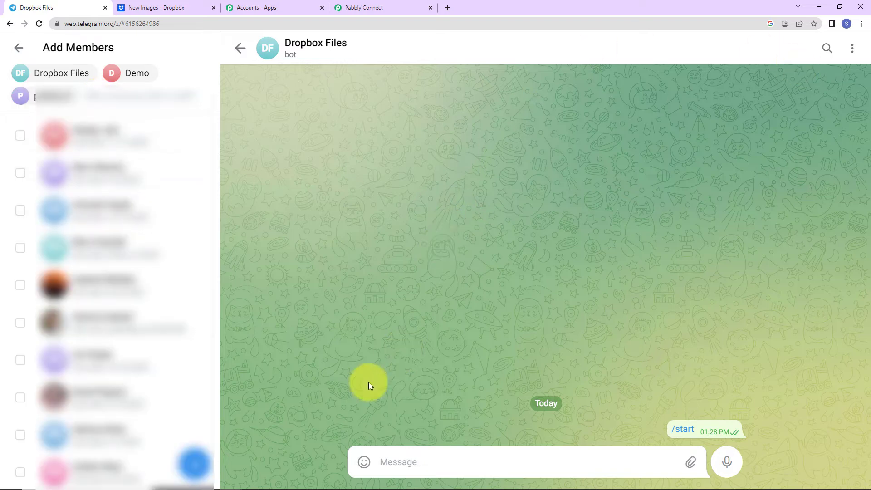
click(196, 464)
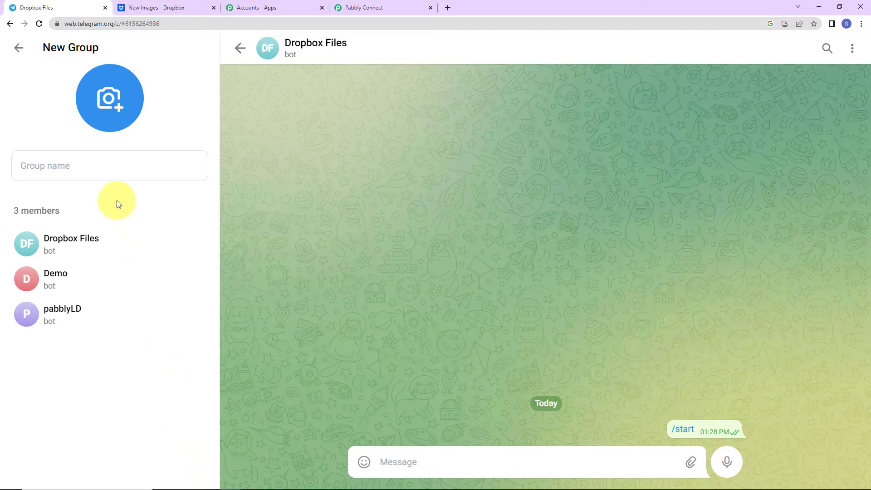
- Name the new group DropTele123 and create it
click(146, 167)
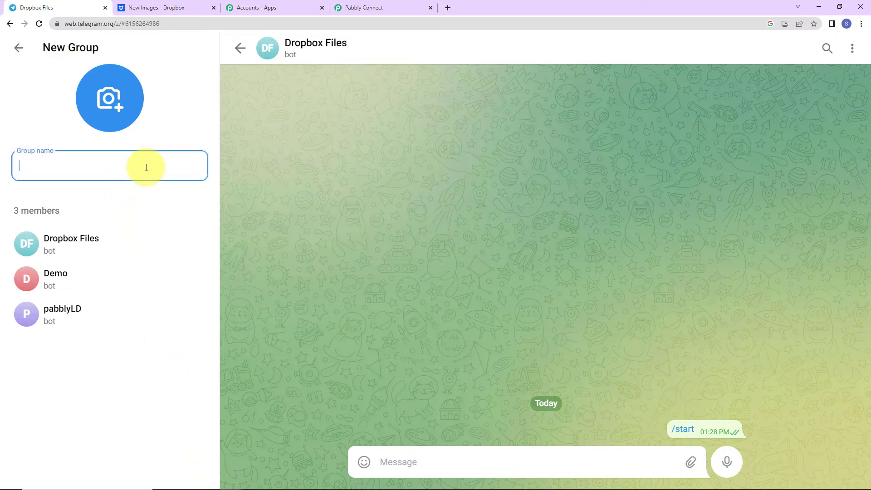
text(DropTe)
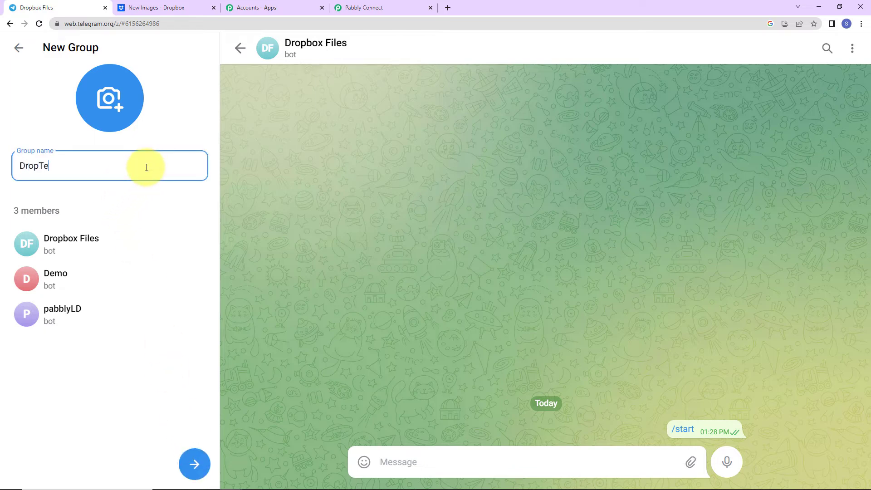
text(le123)
click(193, 471)
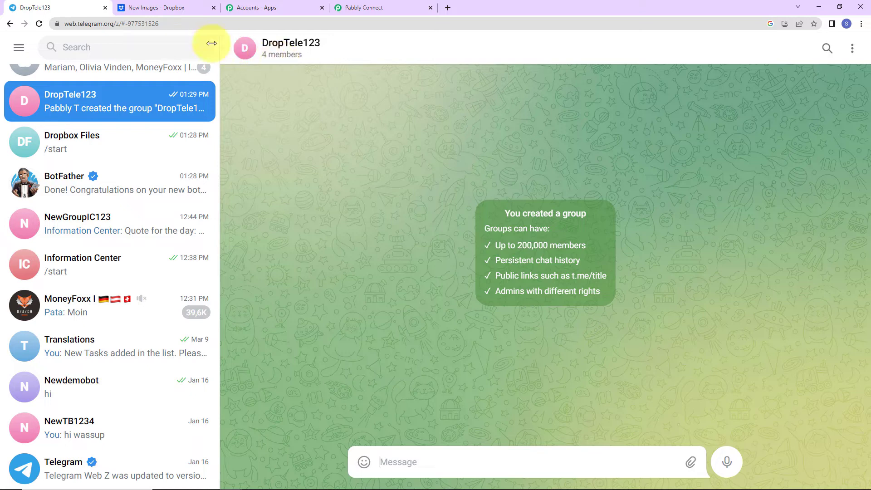
- Copy the DropTele123 group's chat ID, with its leading minus sign, from the web address into the Send a Photo action's Chat ID in Pabbly Connect
drag(125, 24, 170, 23)
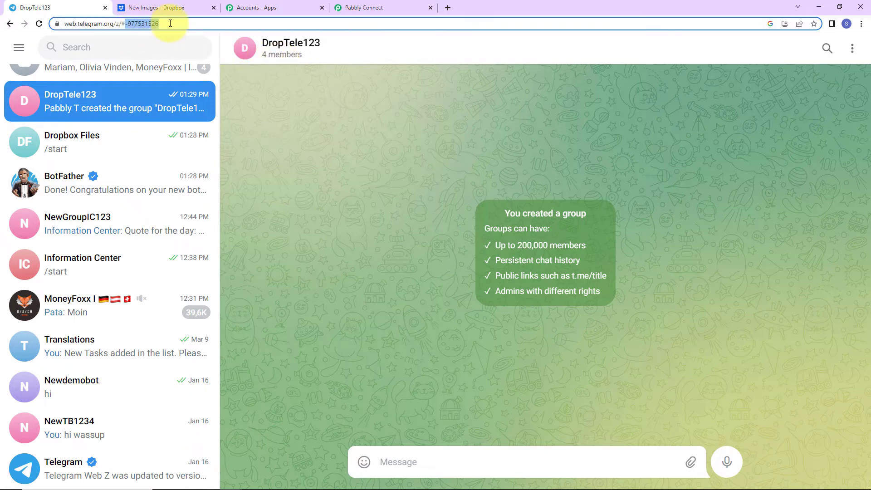
right_click(165, 20)
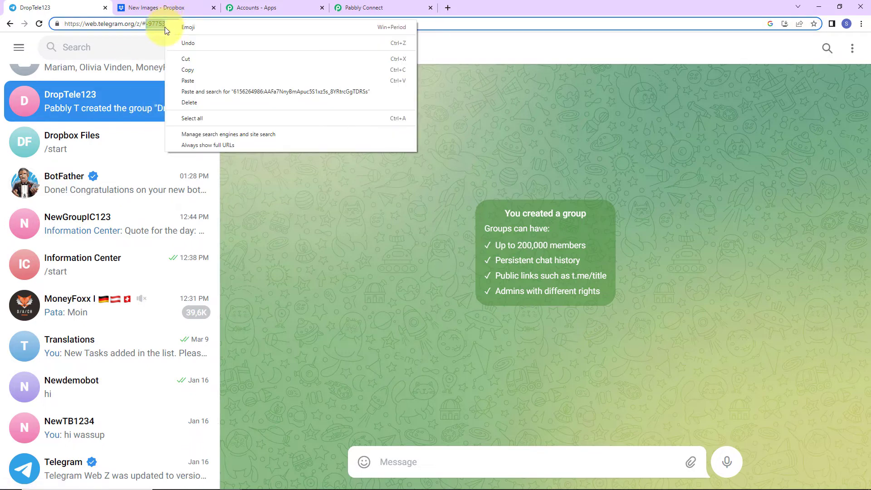
click(187, 70)
click(399, 8)
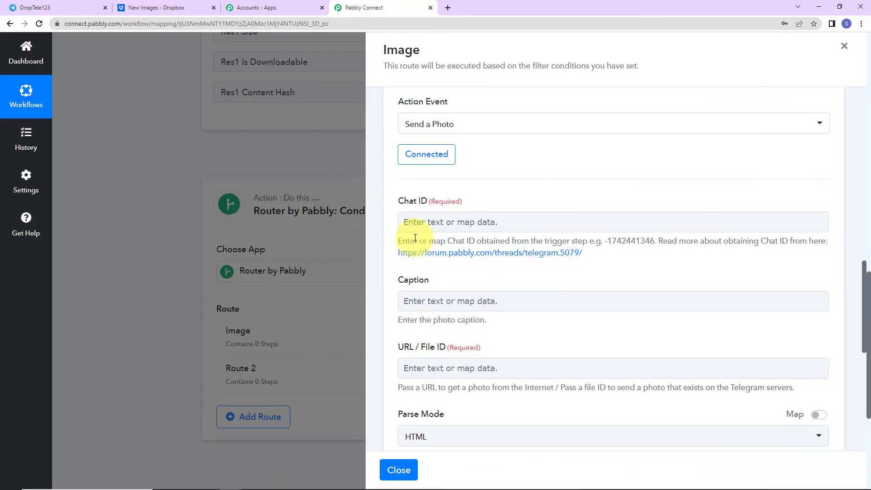
click(421, 222)
key(ctrl+v)
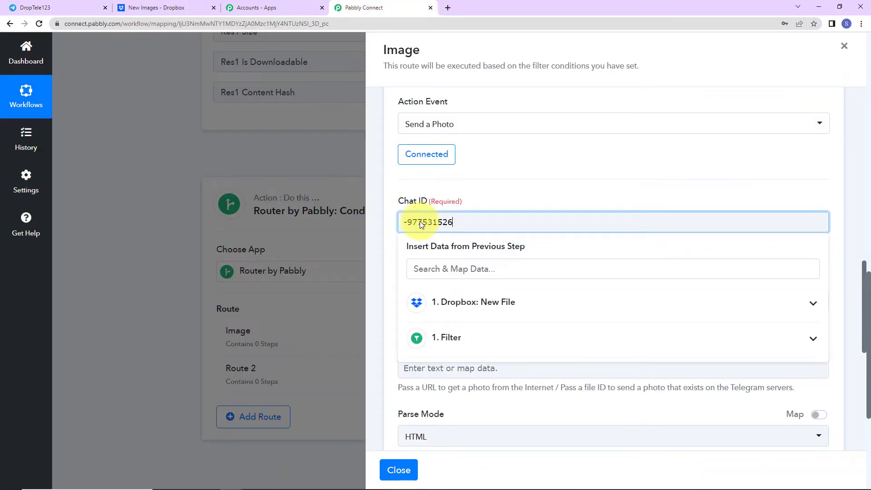
- In Telegram, make the Dropbox Files bot an admin of the DropTele123 group and close the group info
click(43, 5)
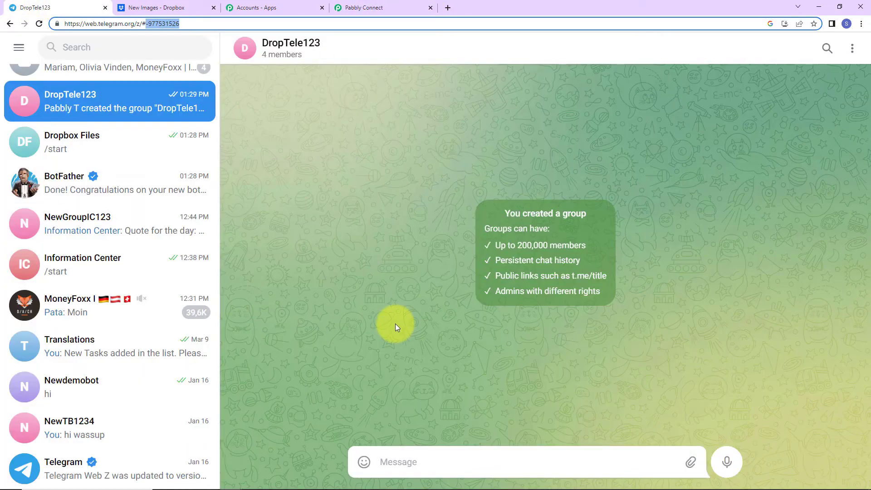
click(290, 49)
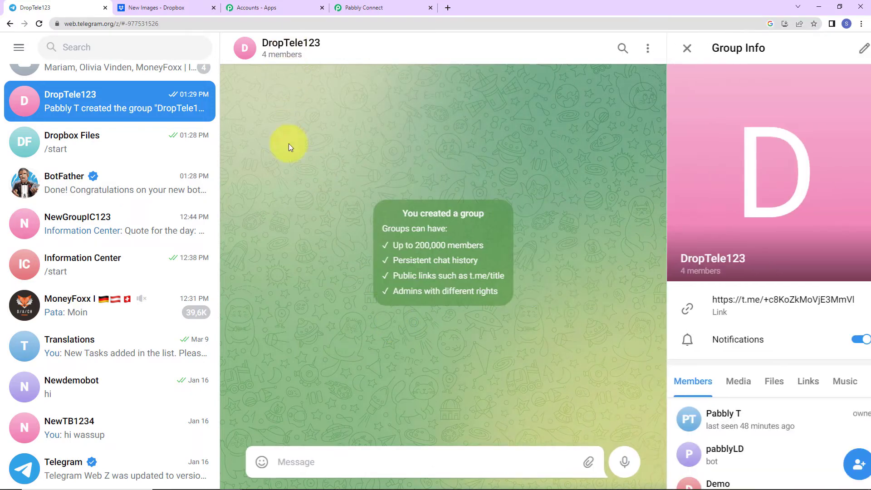
scroll(708, 363, down, 5)
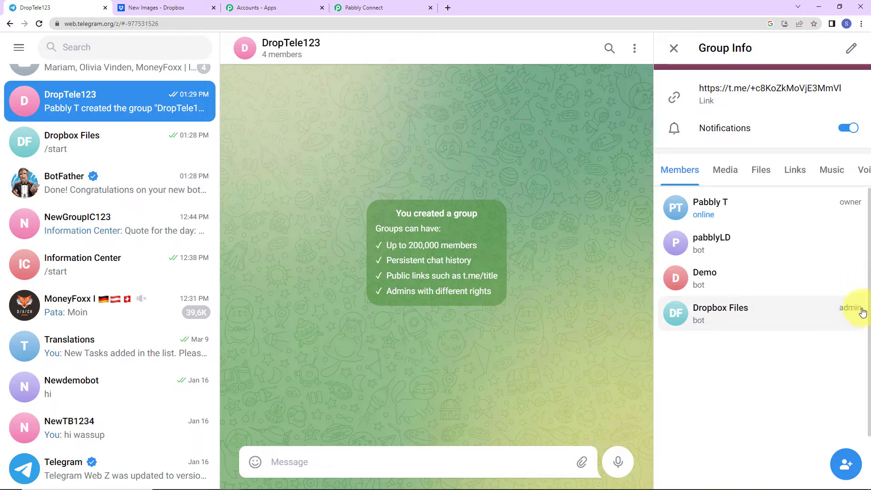
click(674, 48)
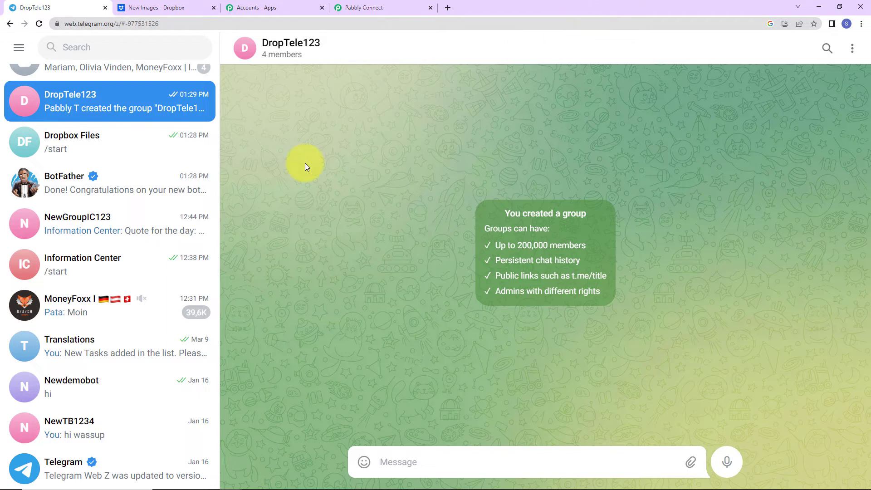
- In Pabbly Connect, map the Dropbox trigger's Res1 Name into the Caption of the Send a Photo action
click(372, 7)
scroll(502, 295, down, 2)
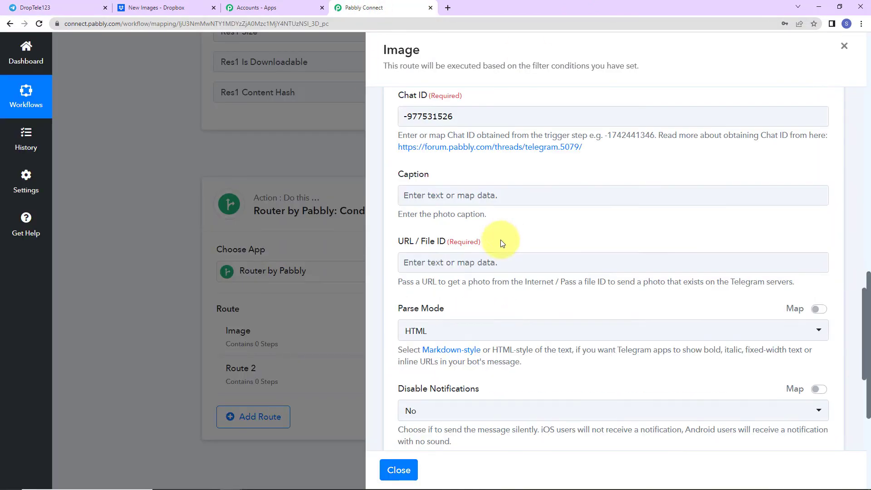
click(419, 197)
click(453, 277)
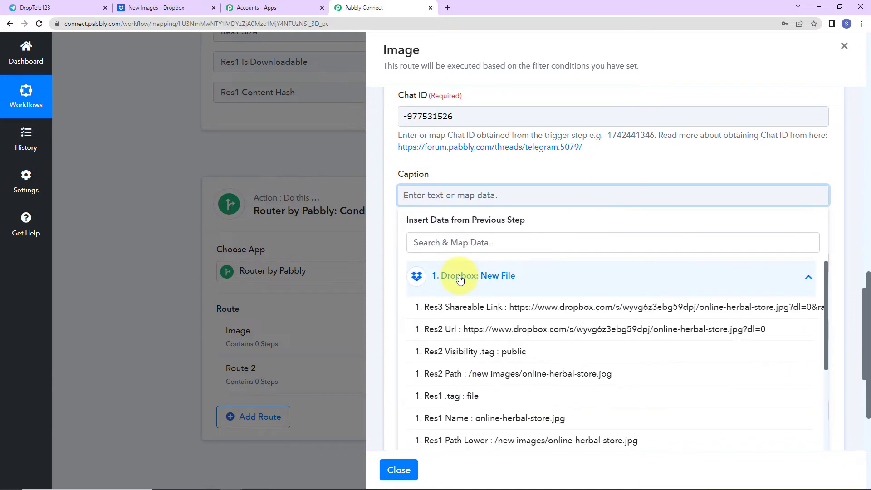
scroll(615, 366, down, 3)
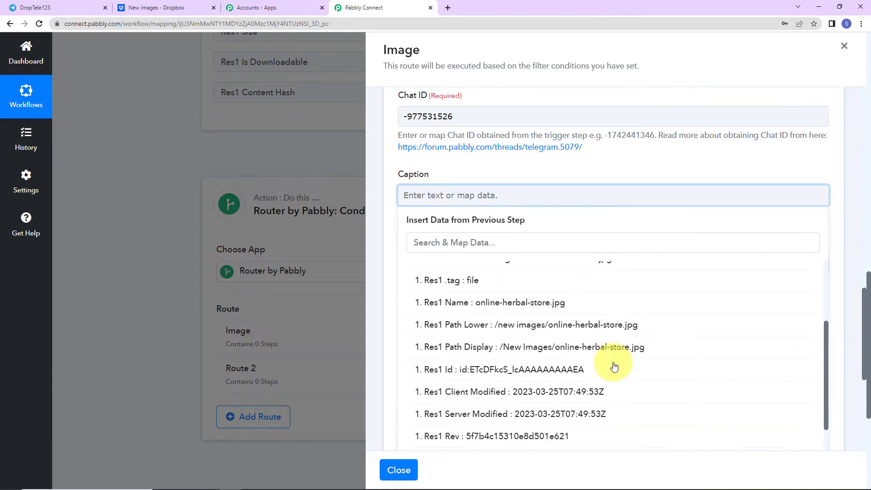
scroll(614, 366, up, 1)
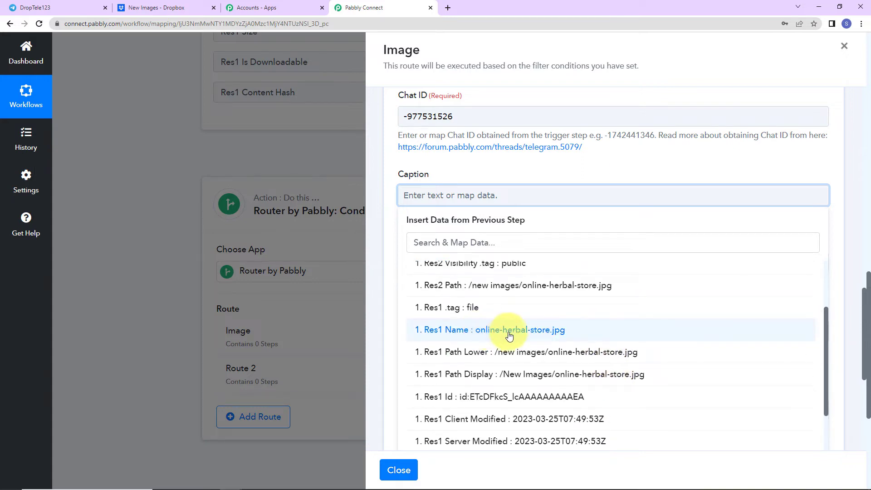
click(572, 334)
- Map the Dropbox trigger's Res2 Url into the URL / File ID of the Send a Photo action
scroll(499, 254, down, 2)
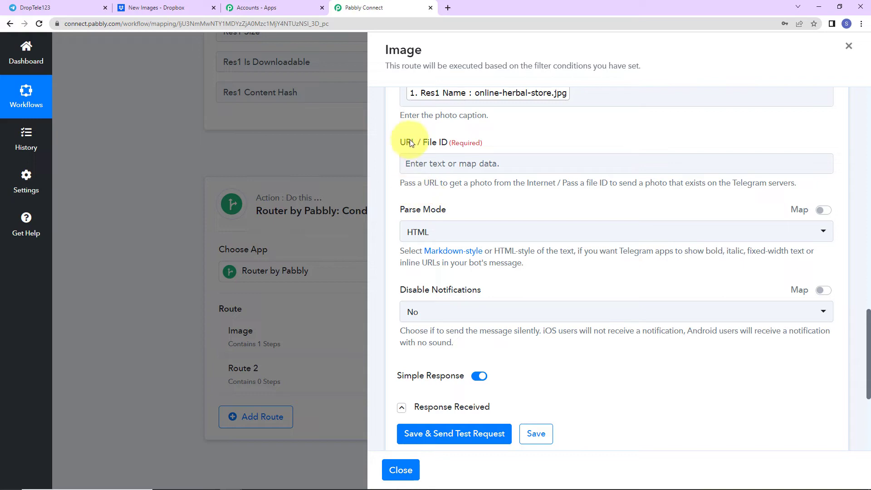
click(441, 164)
click(464, 254)
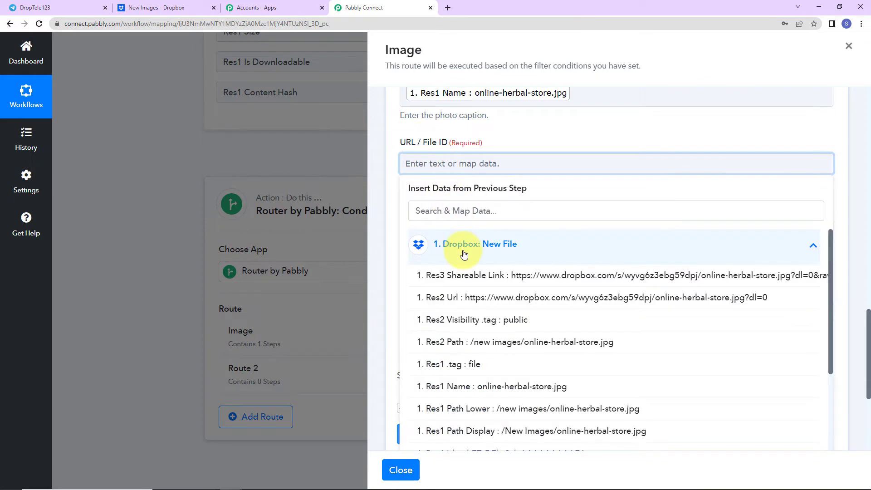
click(484, 303)
click(587, 138)
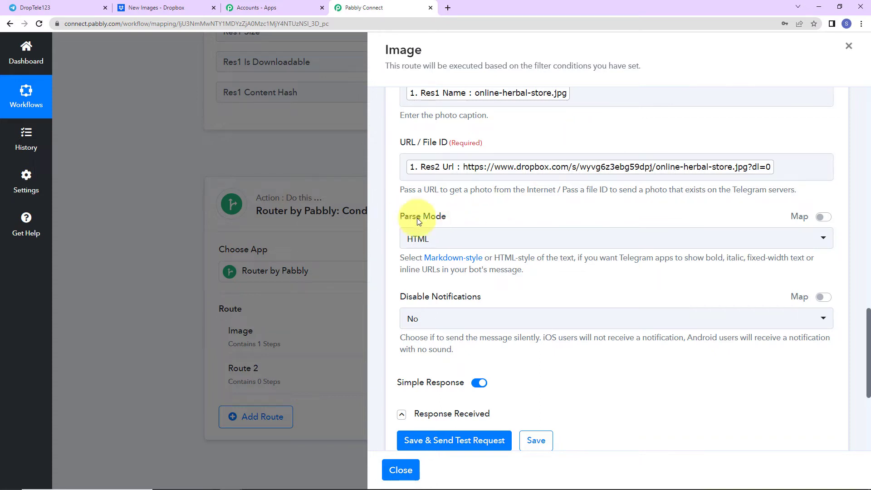
- Keep Parse Mode at HTML and Disable Notifications at No, and save the photo action with a test request
click(438, 239)
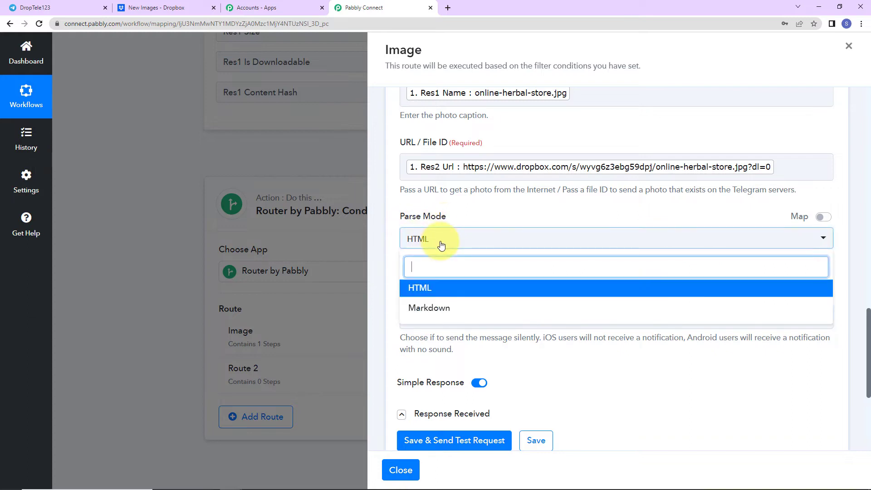
click(440, 287)
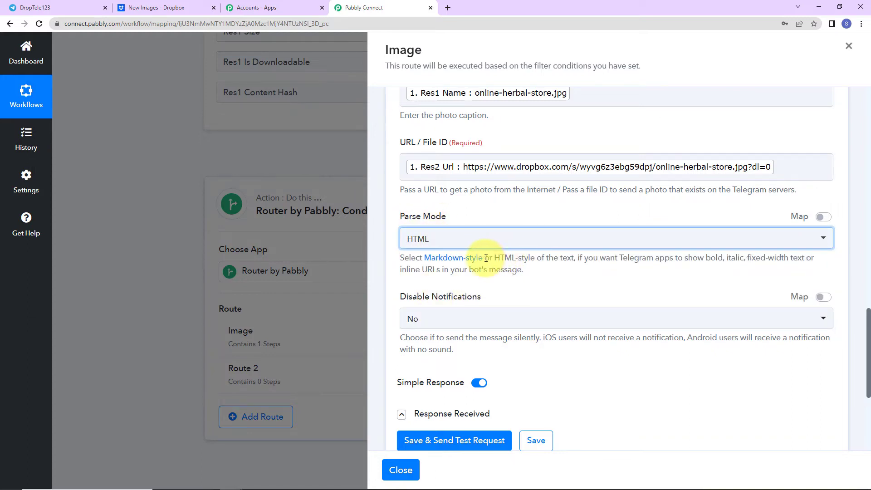
click(445, 317)
click(444, 318)
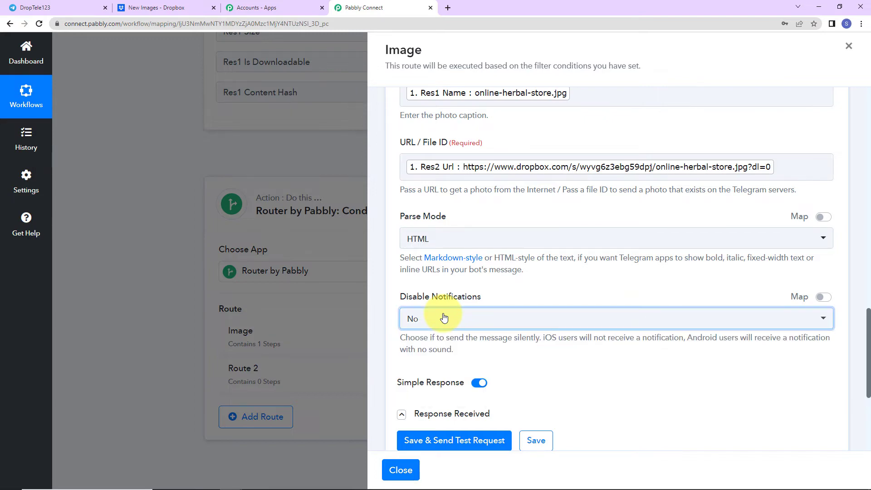
scroll(454, 290, down, 5)
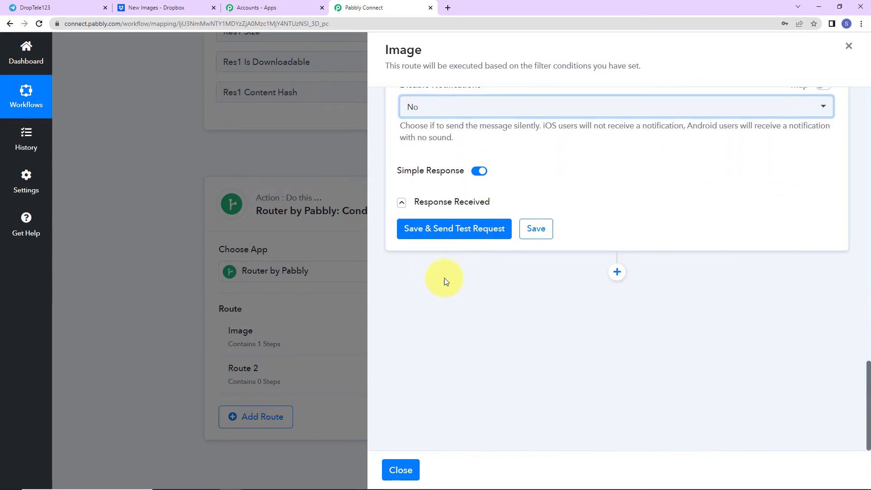
click(437, 229)
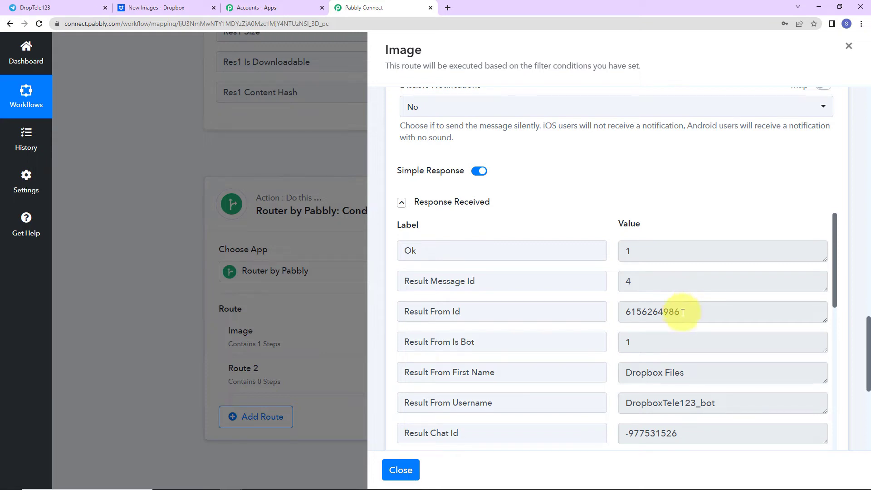
- Check the DropTele123 group in Telegram for the test photo, and close the Image route's setup in Pabbly Connect
click(57, 7)
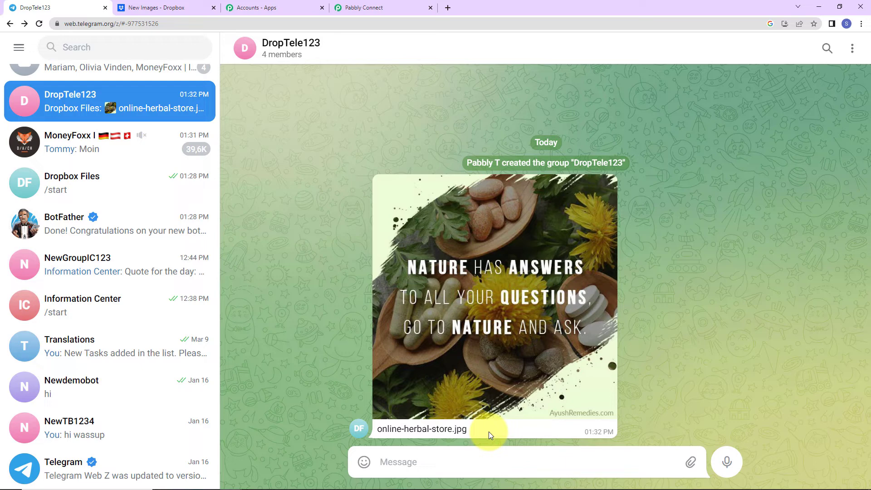
click(368, 8)
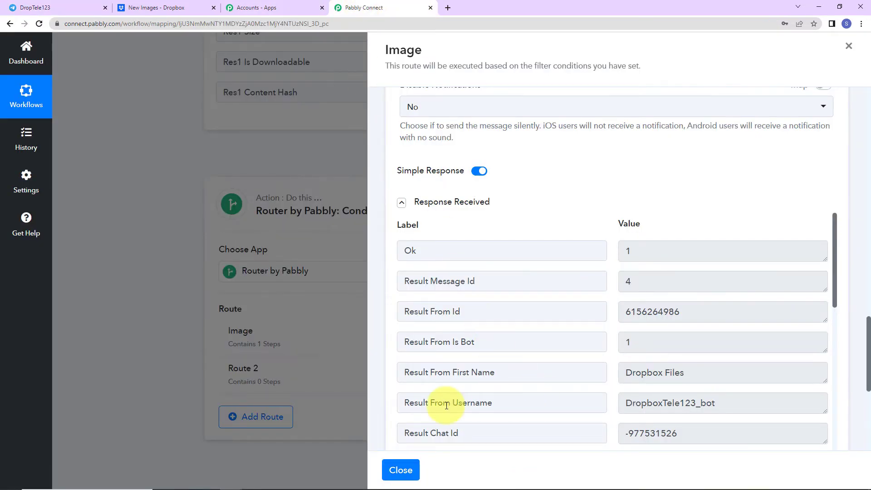
scroll(404, 408, down, 7)
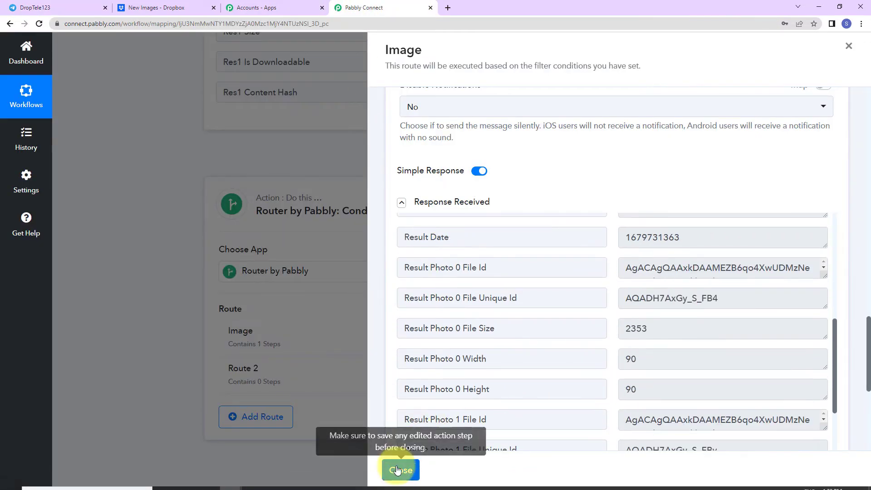
click(400, 470)
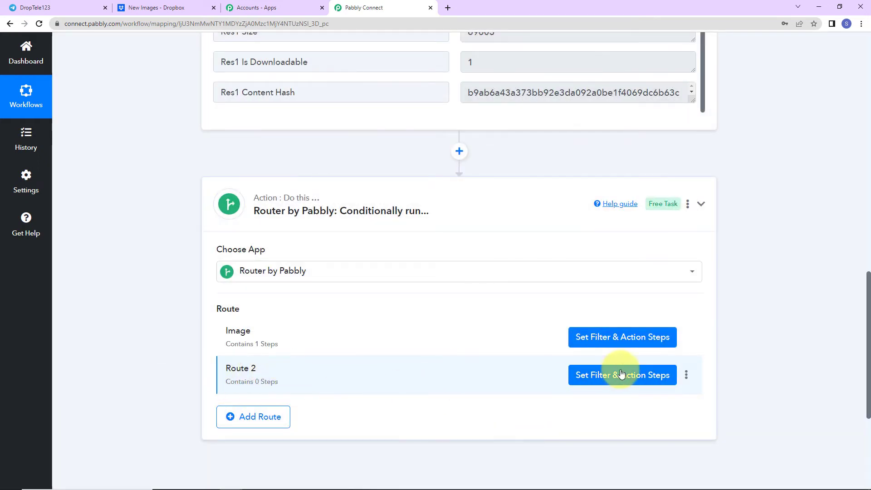
- Rename the router's Route 2 as Video
click(687, 375)
click(619, 393)
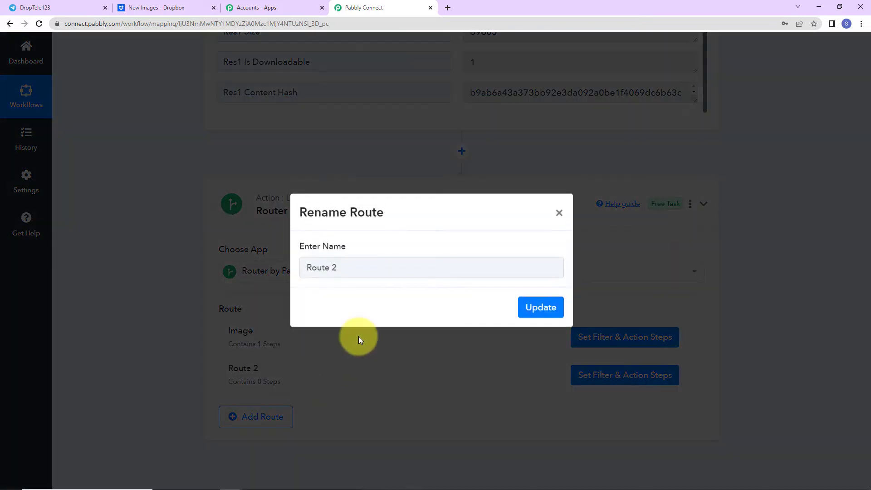
drag(360, 268, 170, 275)
text(Video)
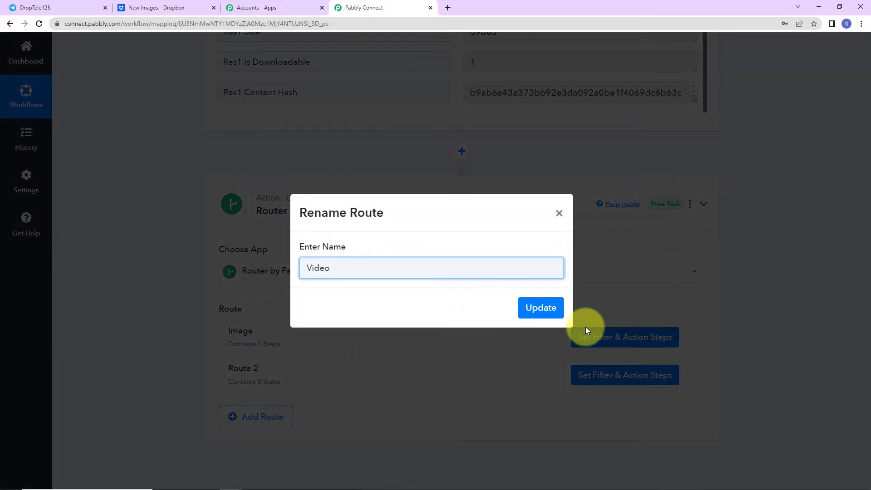
click(539, 307)
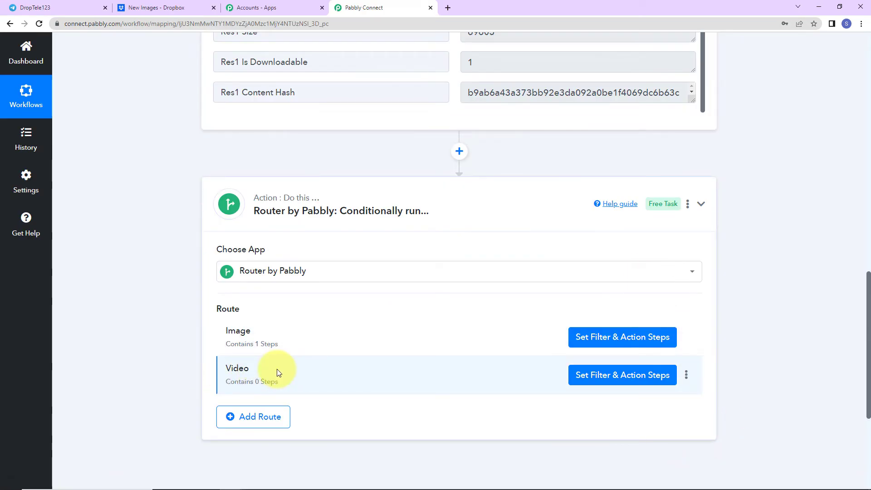
- In Dropbox, upload the video Big Waves Rushing to the Shore (1) from Downloads to the New Images folder and dismiss the upload summary
scroll(279, 373, up, 20)
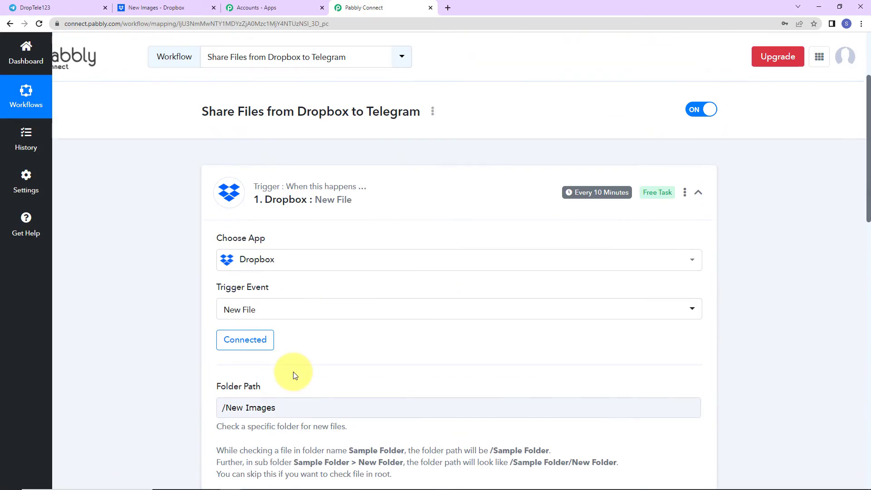
scroll(309, 343, down, 3)
scroll(291, 317, up, 3)
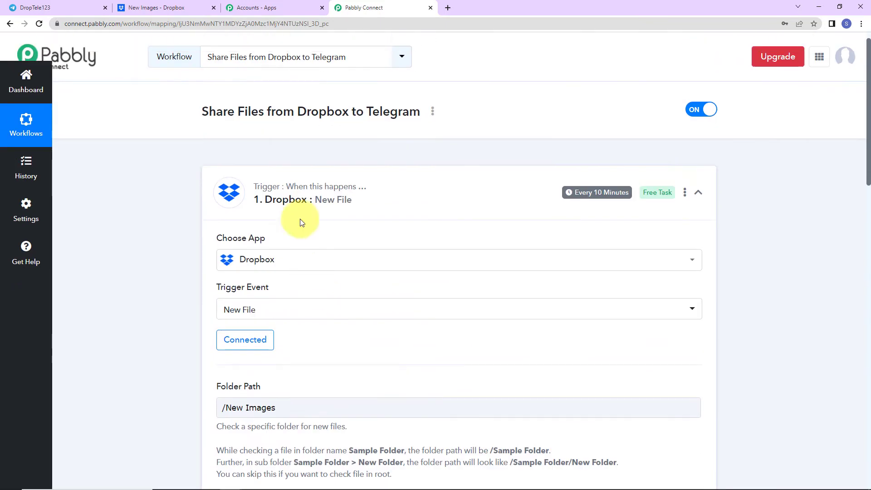
click(155, 9)
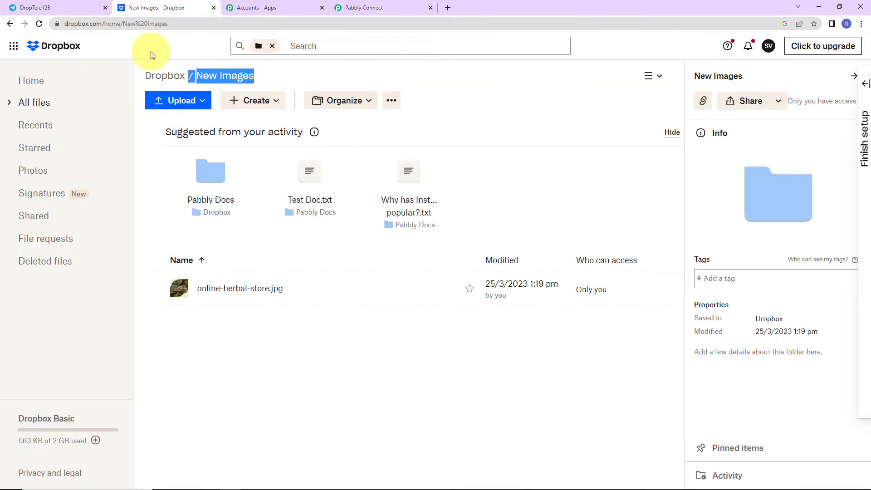
click(181, 101)
click(180, 124)
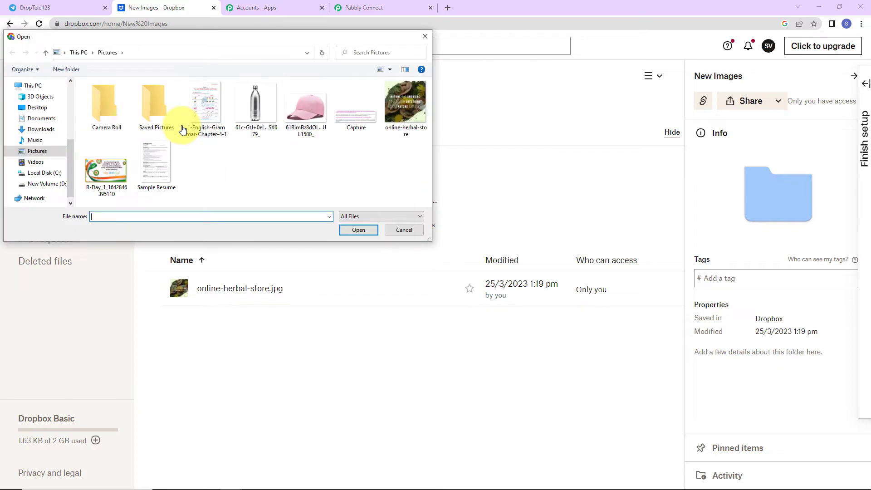
click(36, 162)
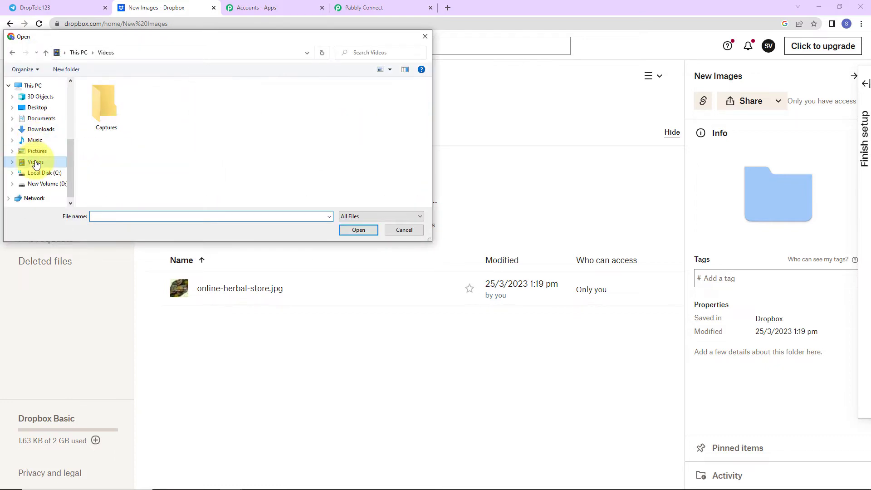
click(40, 130)
click(102, 117)
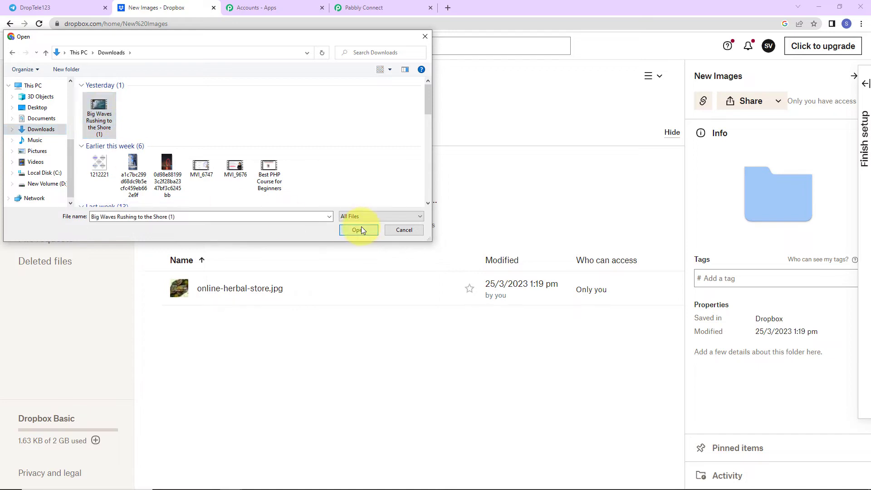
click(361, 227)
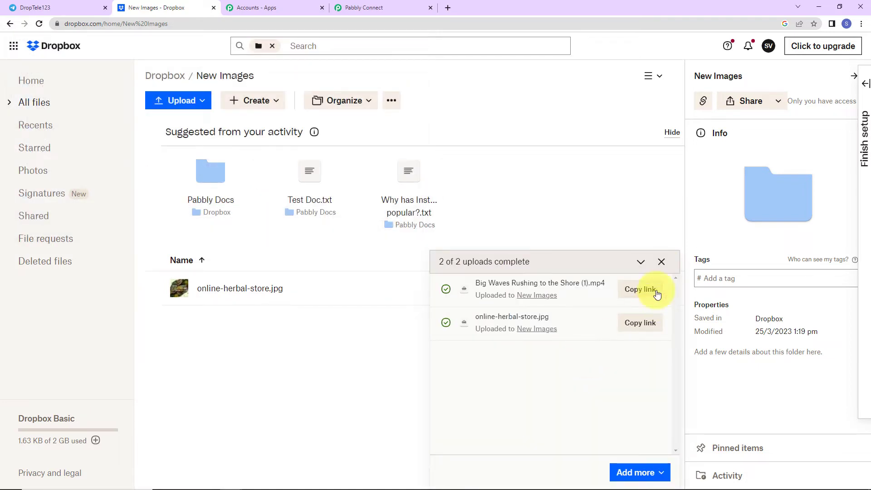
click(662, 262)
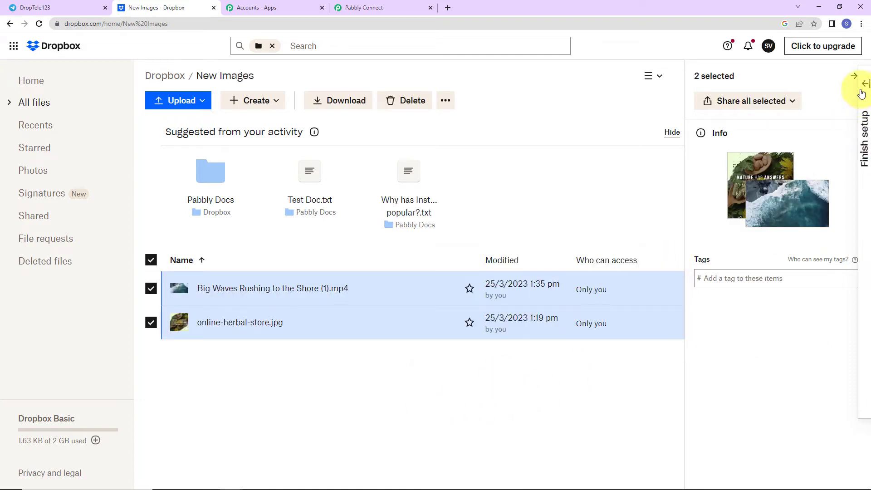
- In Pabbly Connect, save the Dropbox New File trigger with a new test request and review the response for the uploaded video
click(411, 6)
scroll(403, 356, down, 5)
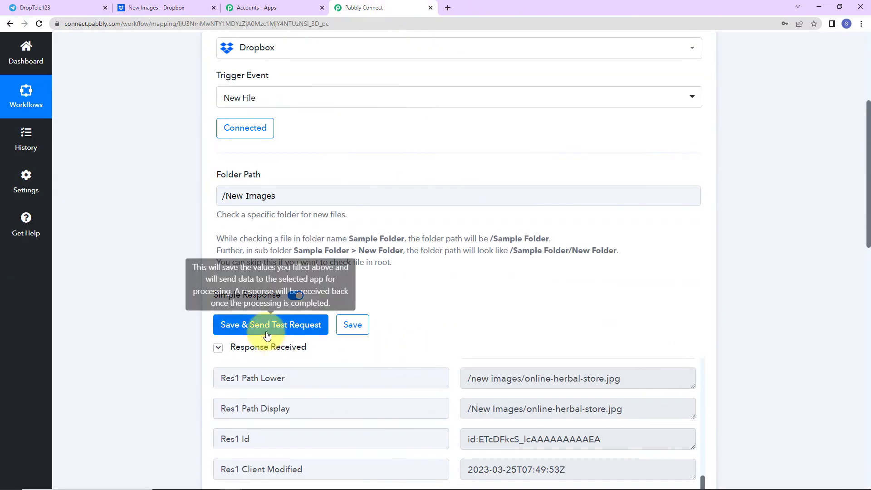
click(267, 336)
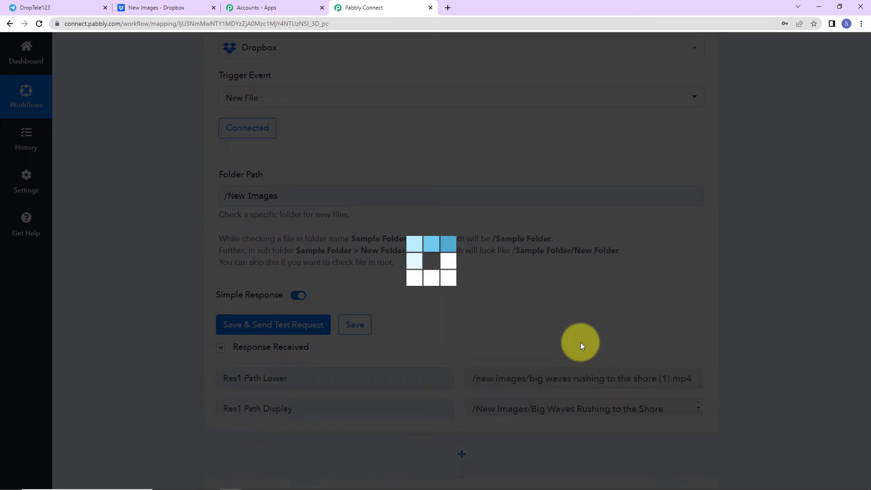
scroll(571, 307, down, 3)
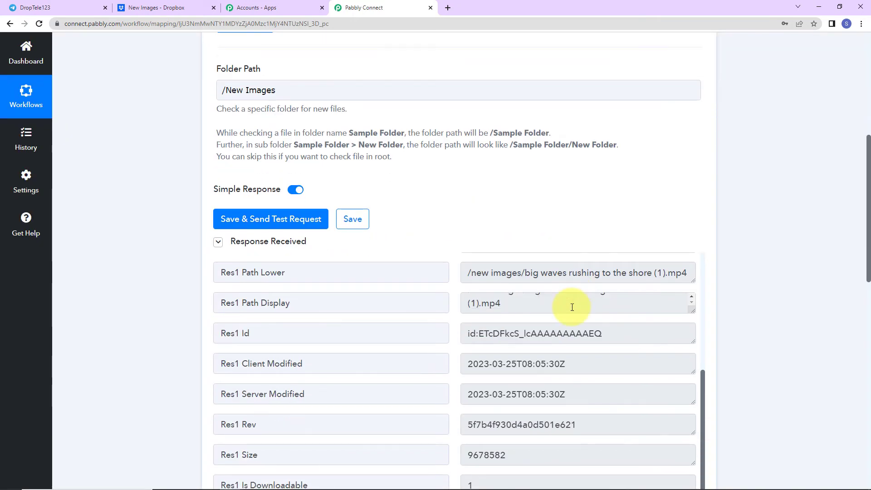
scroll(608, 253, down, 5)
scroll(567, 208, down, 3)
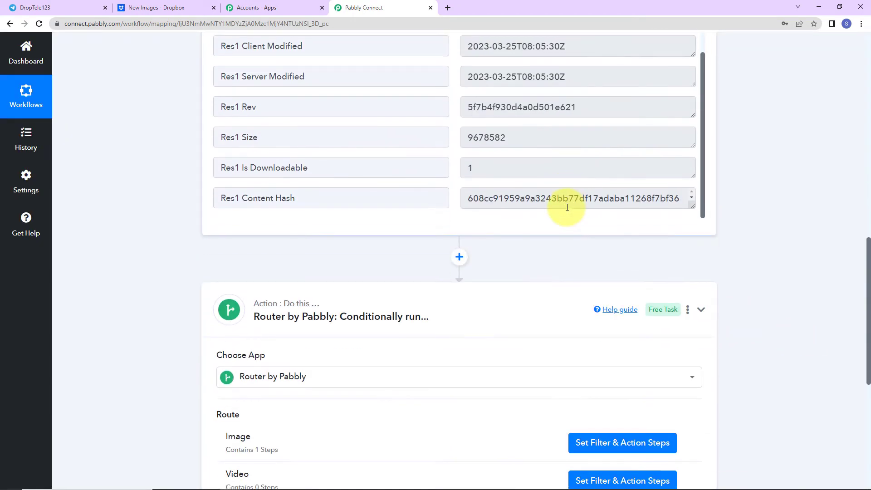
scroll(568, 208, up, 5)
scroll(766, 192, up, 3)
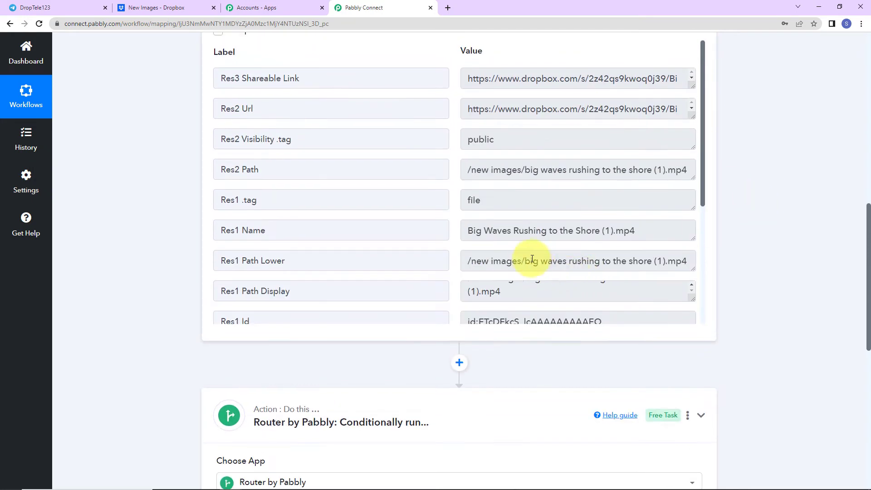
scroll(532, 259, up, 2)
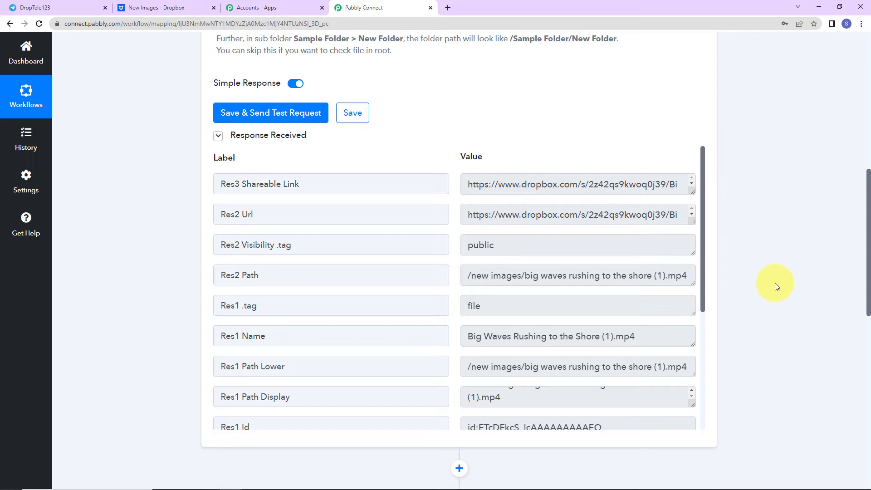
- Open the Video route's filter and action setup and choose Res1 Name from Dropbox: New File as the filter label
scroll(775, 282, down, 9)
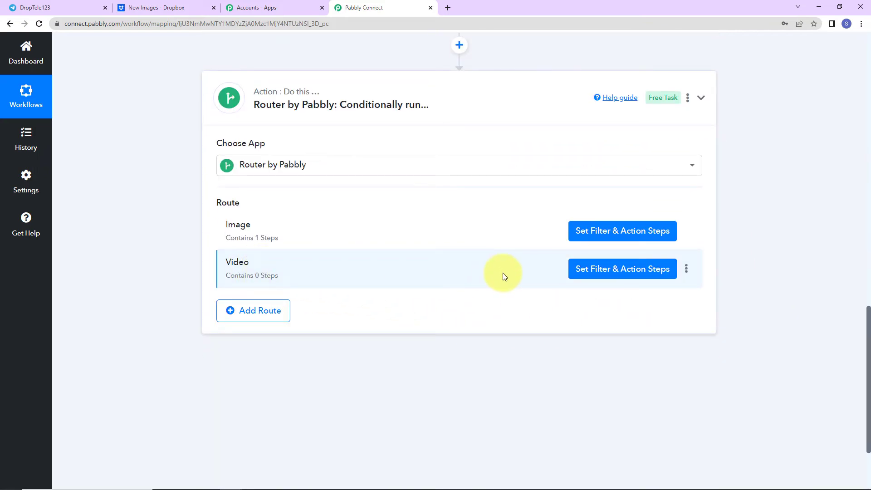
click(613, 271)
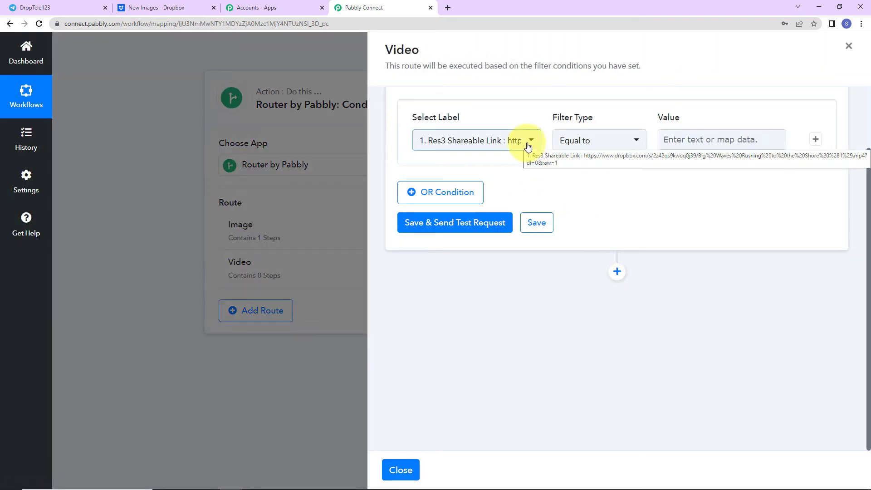
click(528, 144)
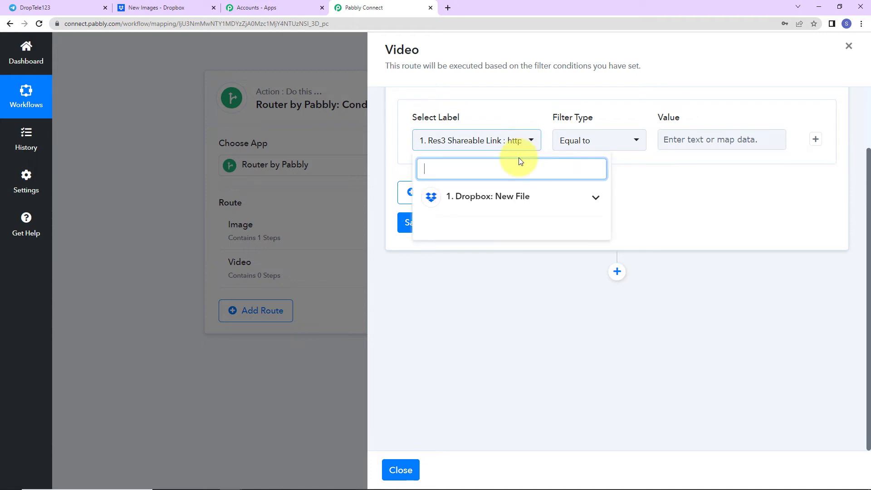
click(494, 199)
drag(457, 448, 469, 448)
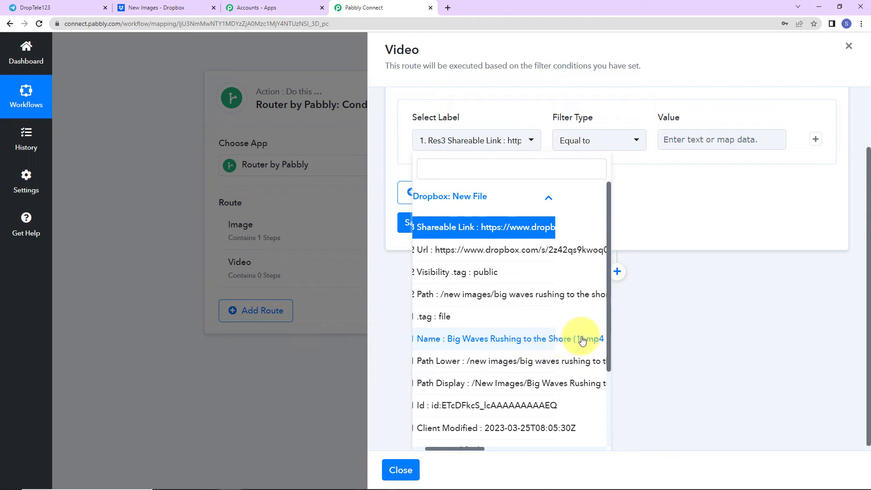
click(550, 340)
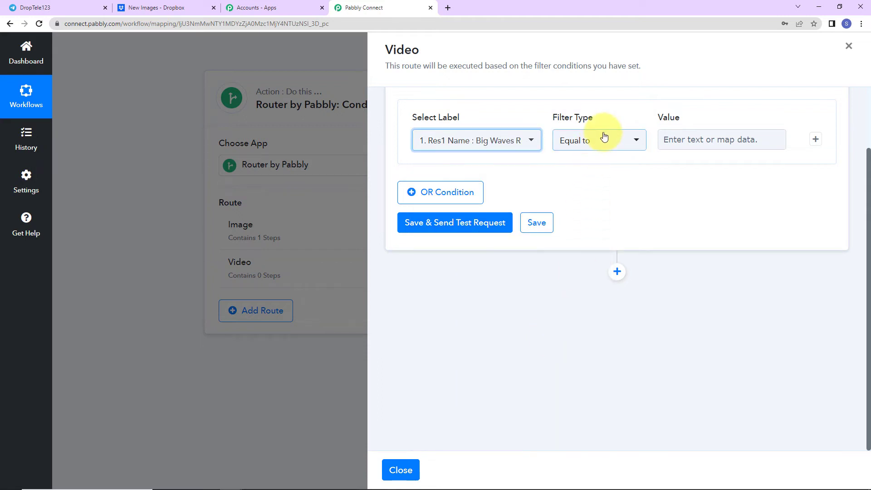
- Set the Video route's filter to Contains mp4, and save it with a test request
click(601, 137)
click(583, 171)
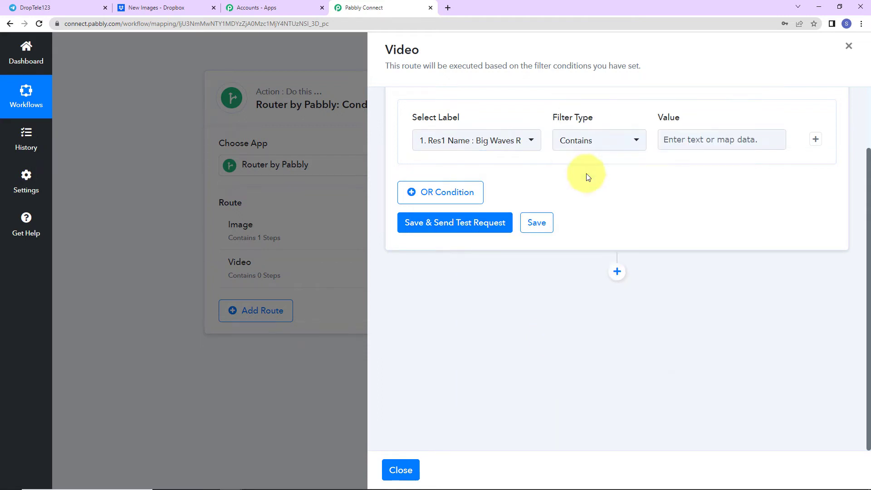
click(694, 145)
text(mp4)
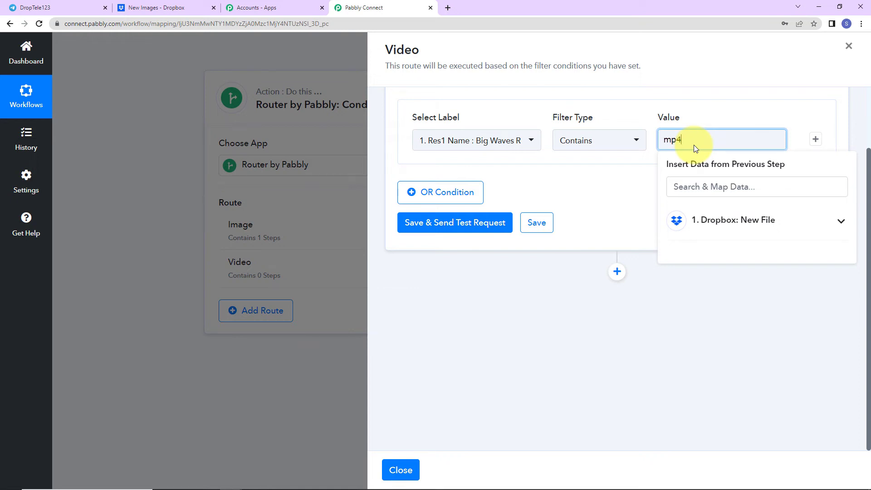
click(591, 320)
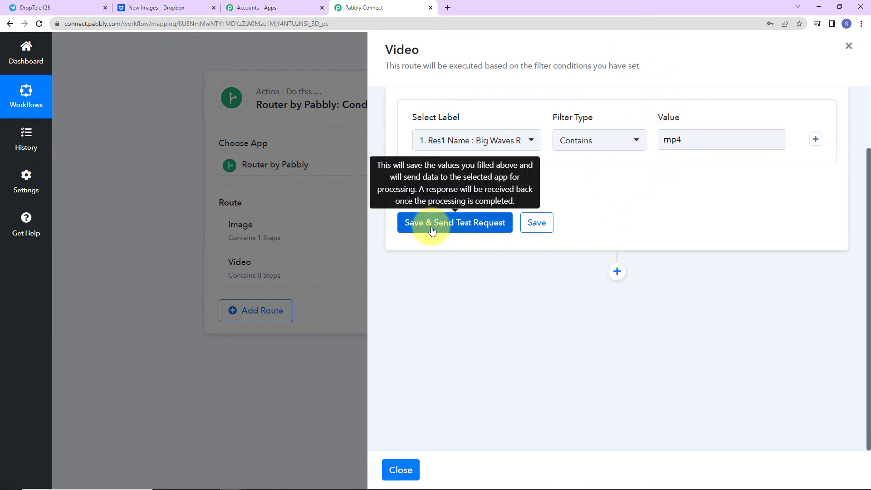
click(447, 225)
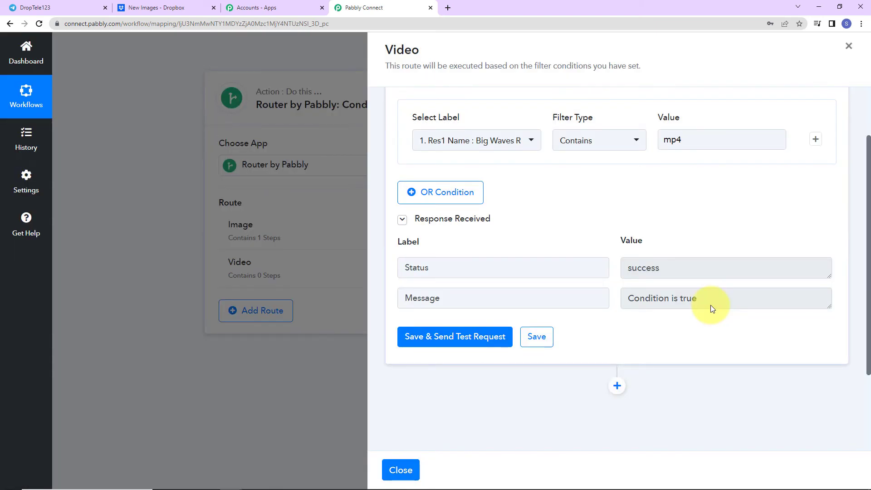
- Add a Telegram Bot action with the Send a Video event to the Video route, using the existing connection Telegram Bot #5
scroll(710, 305, down, 3)
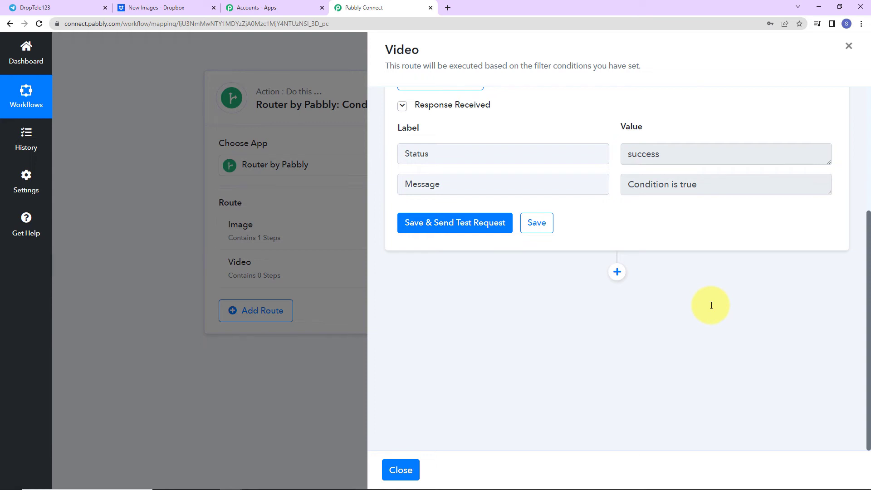
click(617, 280)
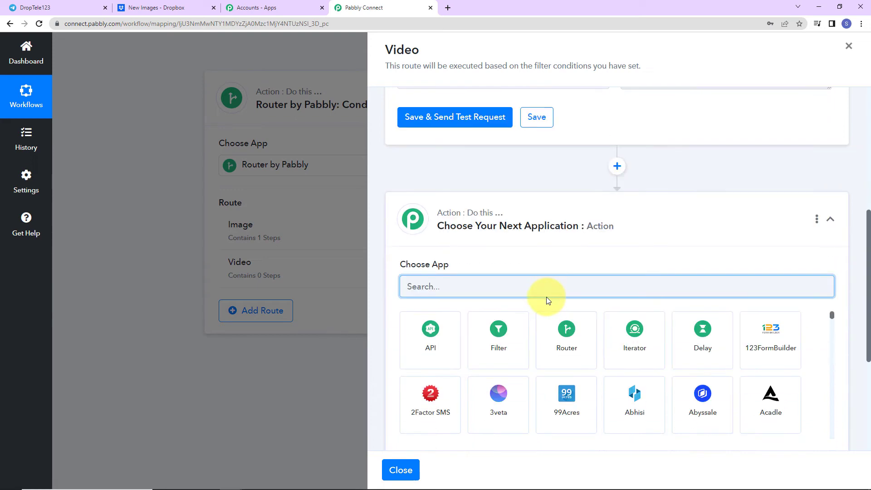
text(tel)
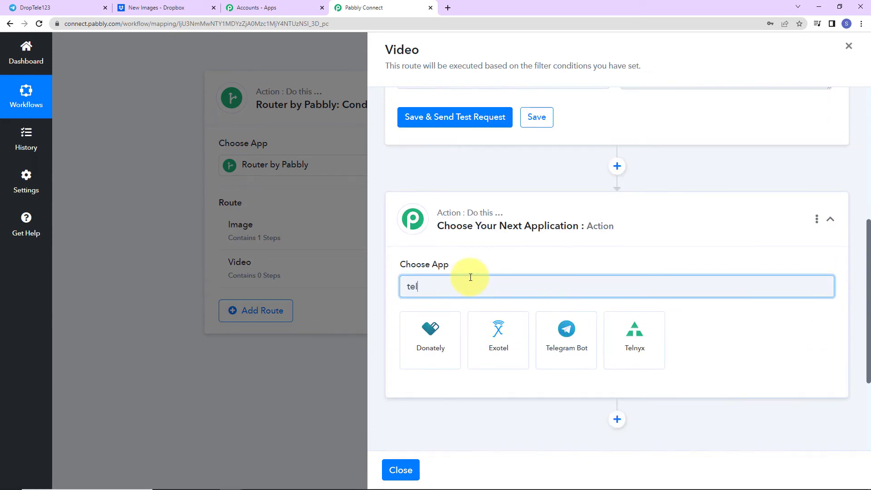
click(578, 358)
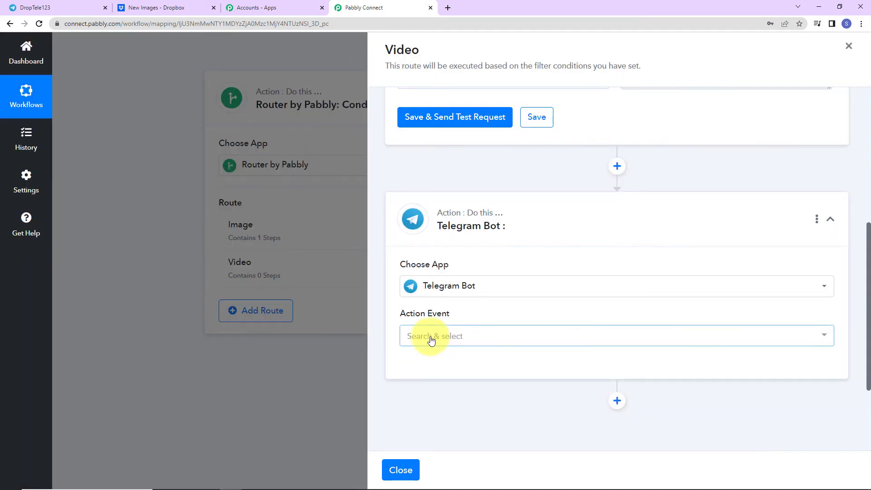
click(431, 339)
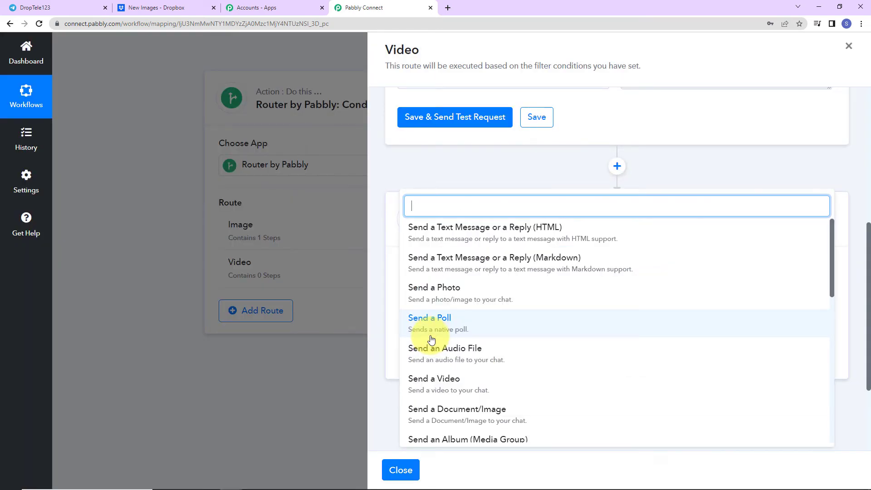
click(434, 384)
click(424, 367)
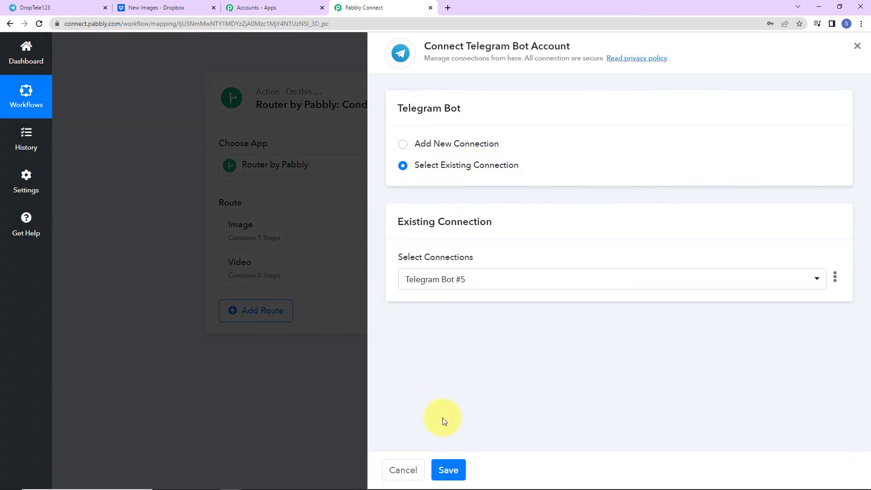
click(449, 470)
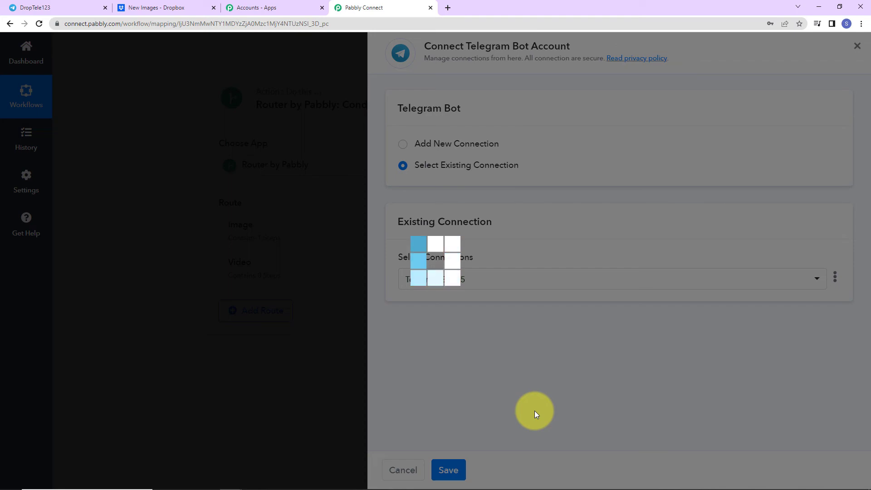
- Copy the DropTele123 group's chat ID from its Telegram web address and paste it as the Send a Video action's Chat ID in Pabbly Connect
scroll(517, 368, down, 7)
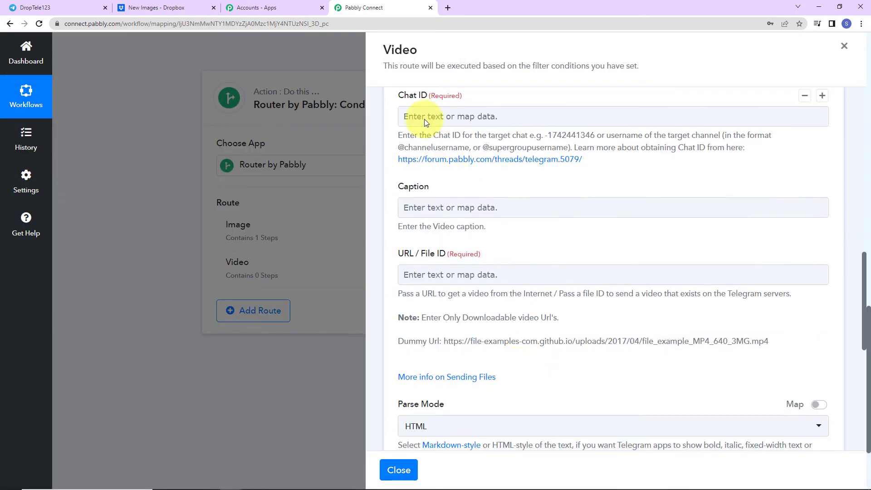
scroll(441, 115, up, 3)
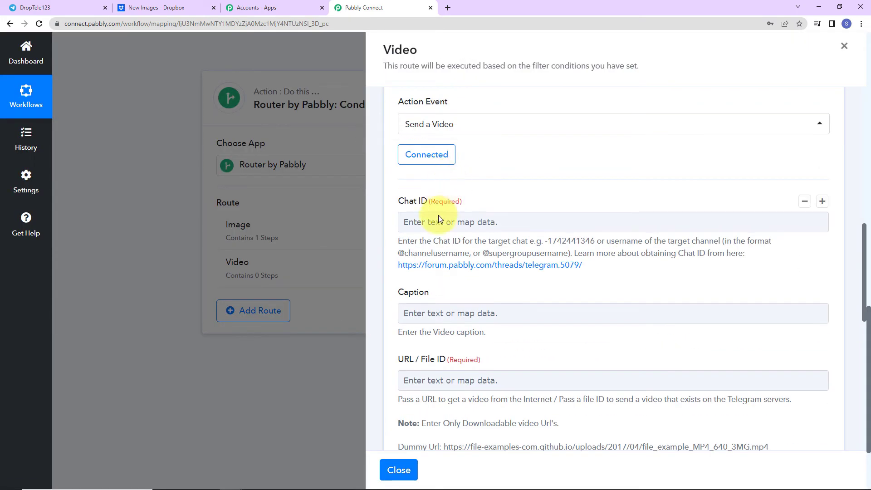
click(50, 7)
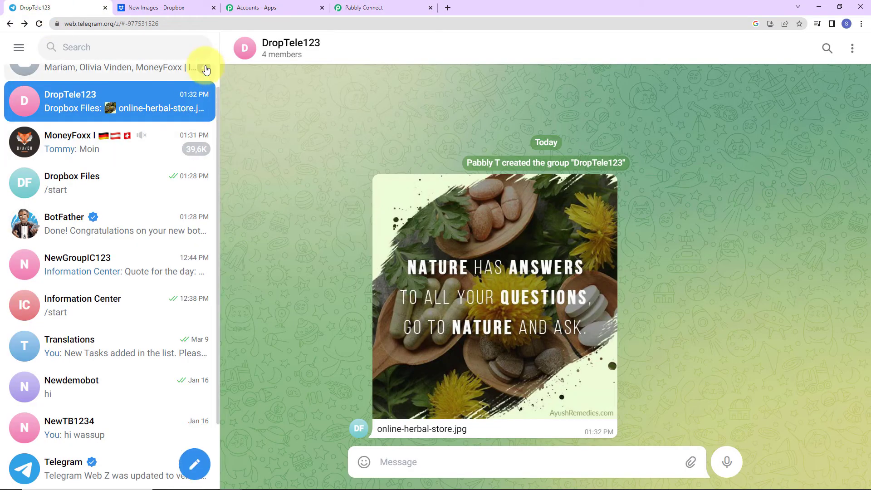
click(130, 26)
double_click(160, 23)
right_click(156, 22)
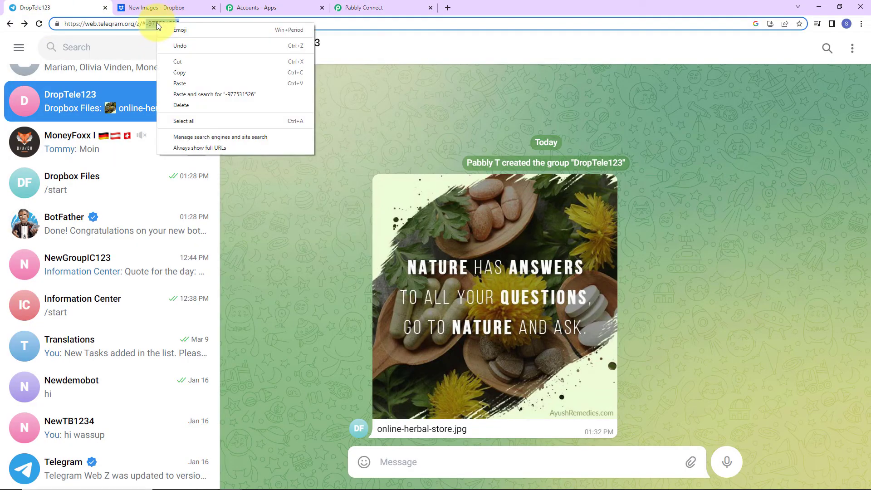
click(179, 72)
click(381, 8)
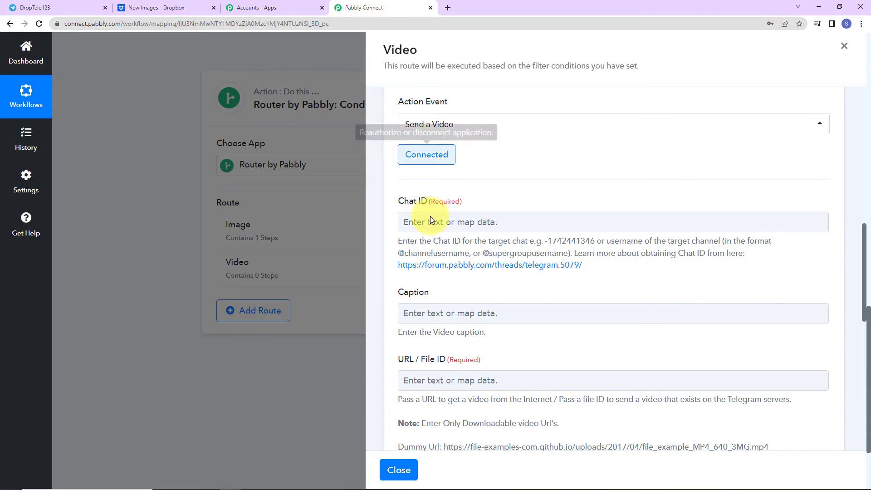
click(432, 223)
key(ctrl+v)
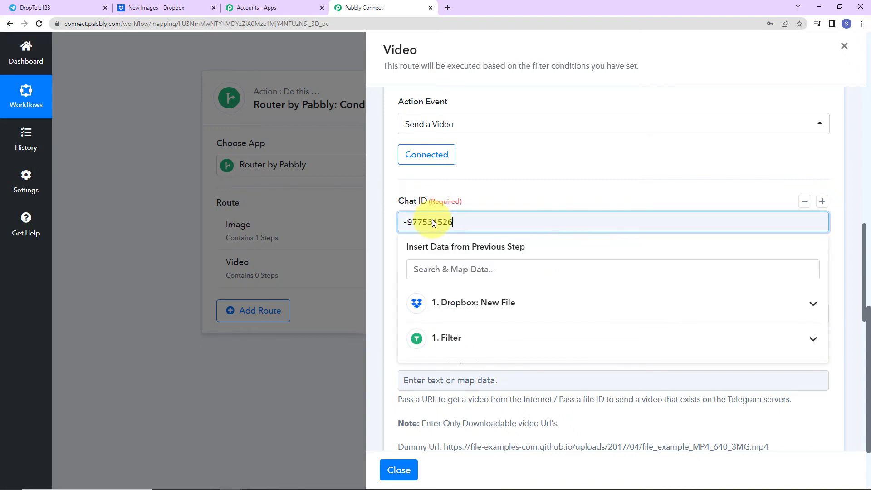
click(522, 177)
- Map the video caption to Res1 Name from the Dropbox: New File step
scroll(521, 176, down, 4)
scroll(476, 186, up, 2)
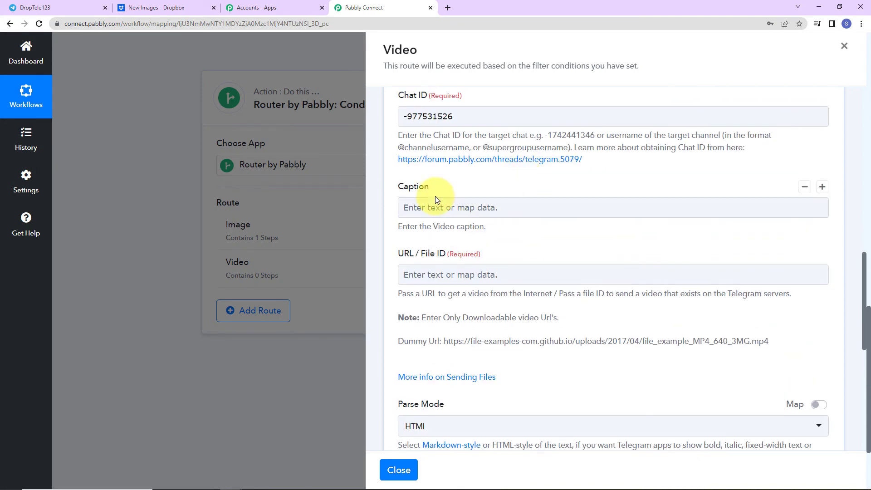
click(421, 206)
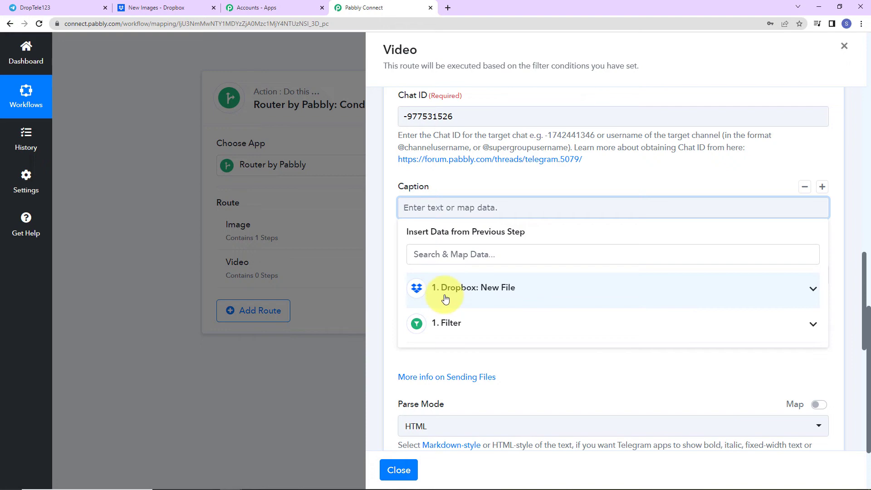
click(459, 287)
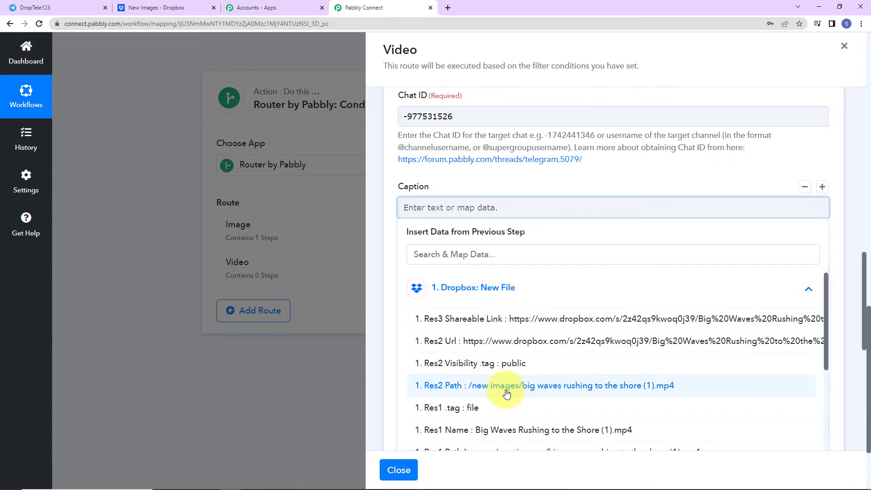
click(499, 430)
click(385, 265)
- Map the URL / File ID to Res3 Shareable Link from the Dropbox: New File step
scroll(400, 218, down, 2)
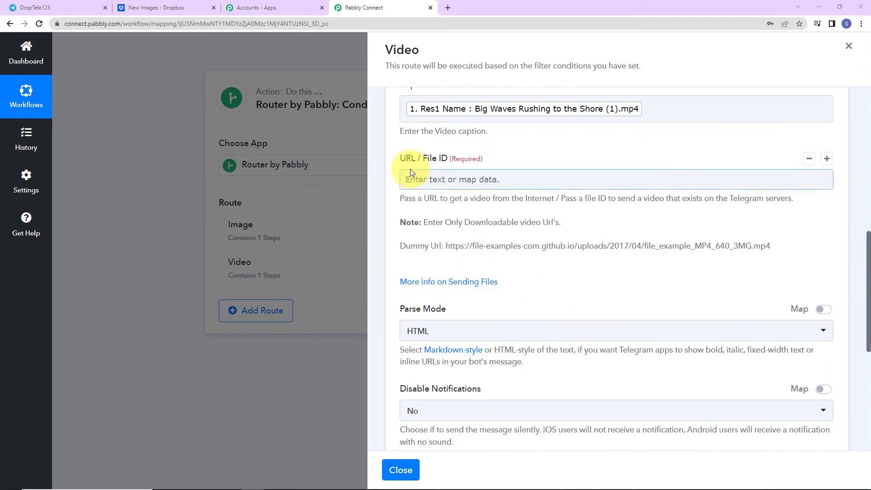
click(432, 180)
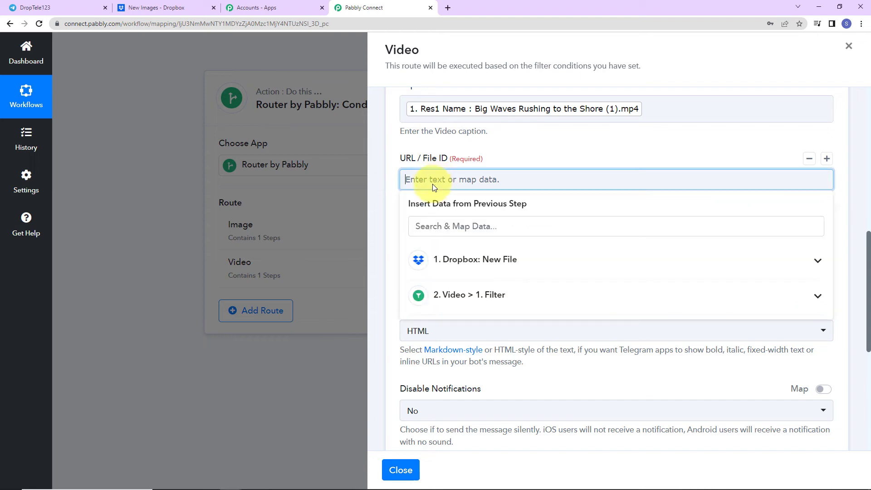
click(451, 259)
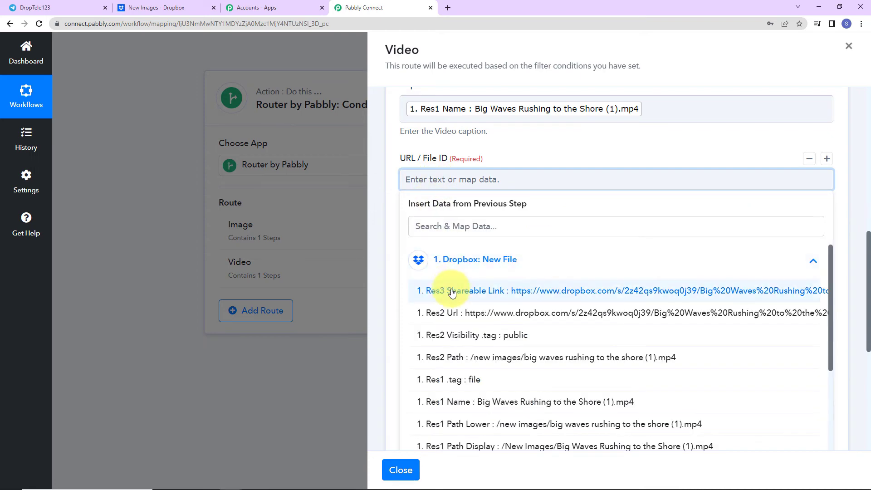
click(452, 291)
click(603, 129)
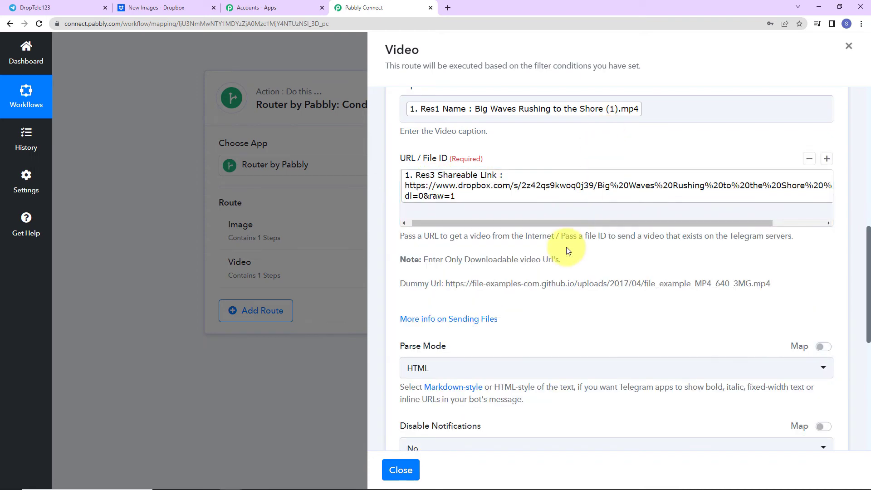
- Save the Send a Video action with a test request and review the response received
scroll(566, 247, down, 7)
click(454, 247)
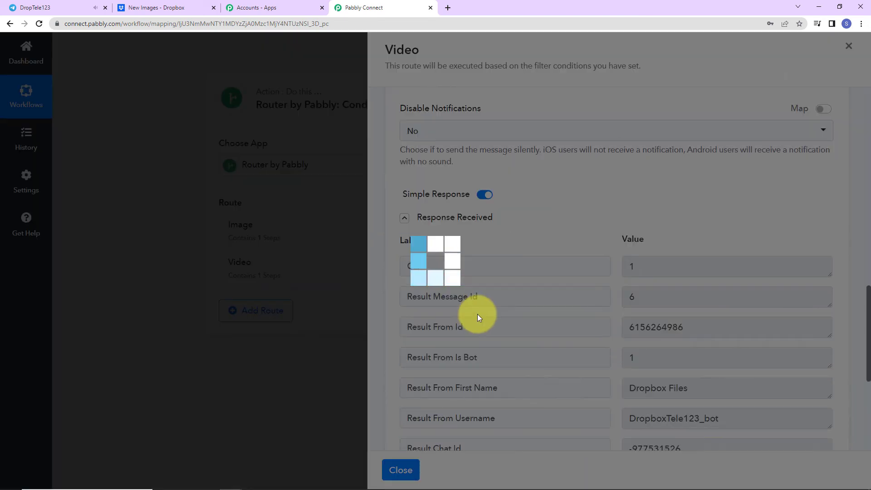
scroll(741, 340, down, 5)
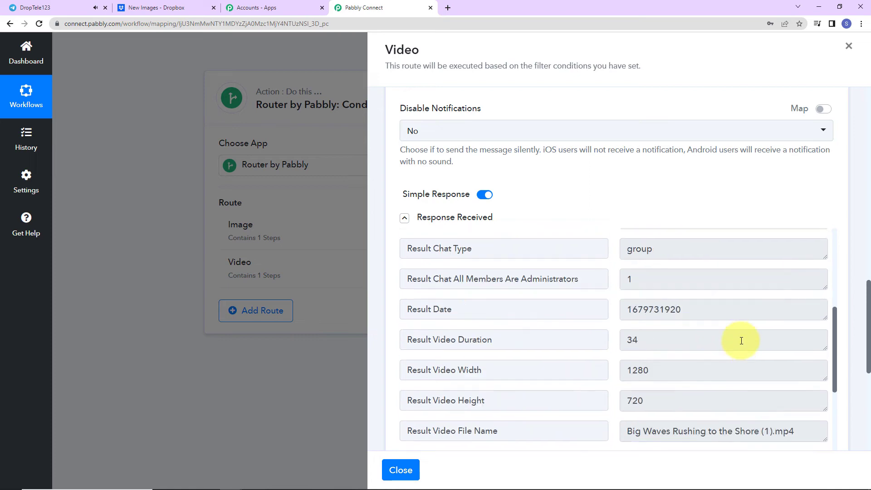
scroll(741, 340, down, 4)
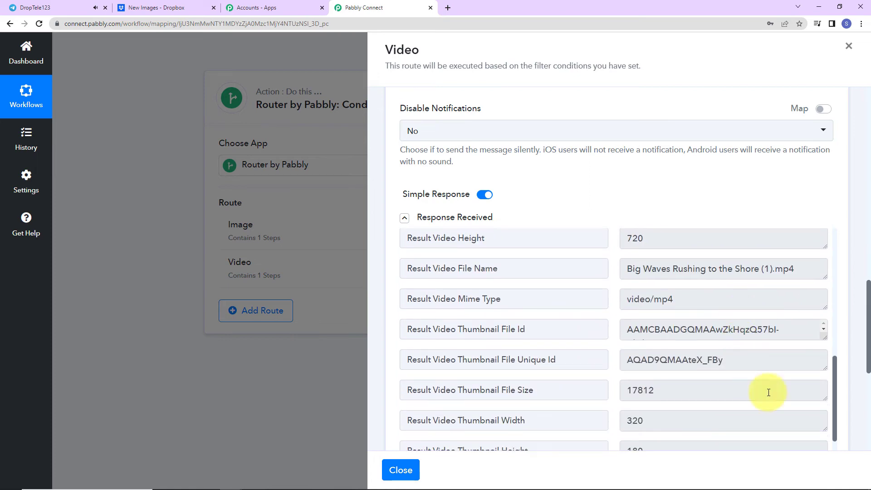
- Check the DropTele123 group in Telegram for the test video, and return to Dropbox's New Images folder, dismissing the open file menu
key(ctrl+Tab)
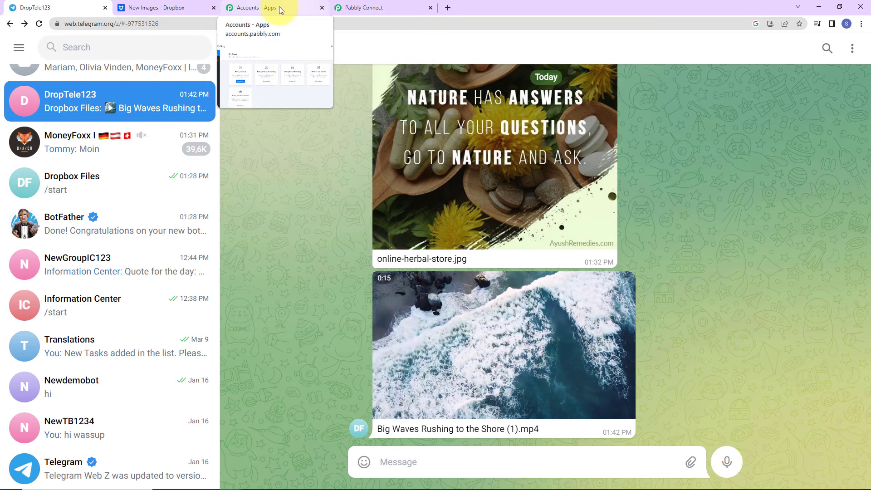
click(163, 7)
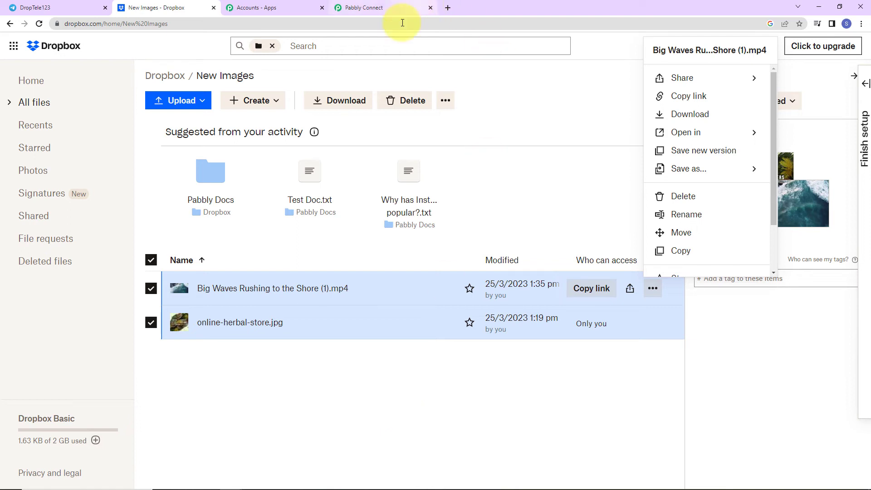
click(169, 102)
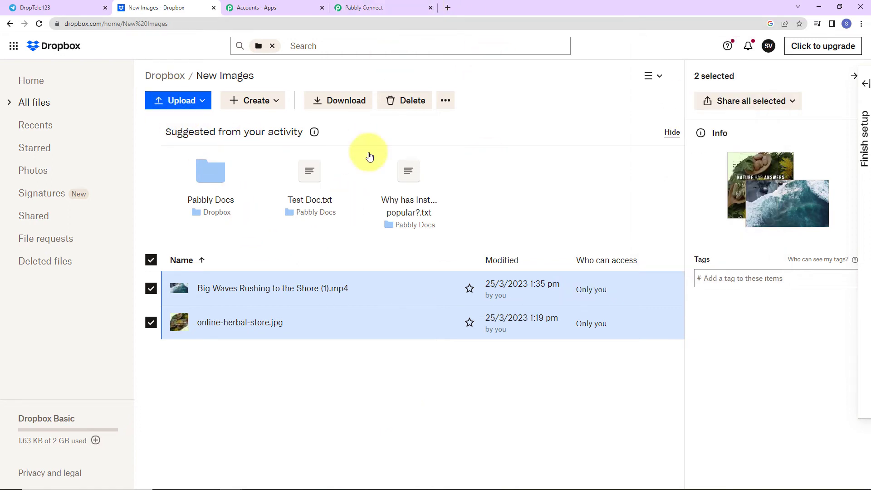
- Upload R-Day_1_1642846395110.jpg from Pictures to the New Images folder, and check the Dropbox trigger's polling interval in the Pabbly Connect workflow
click(182, 103)
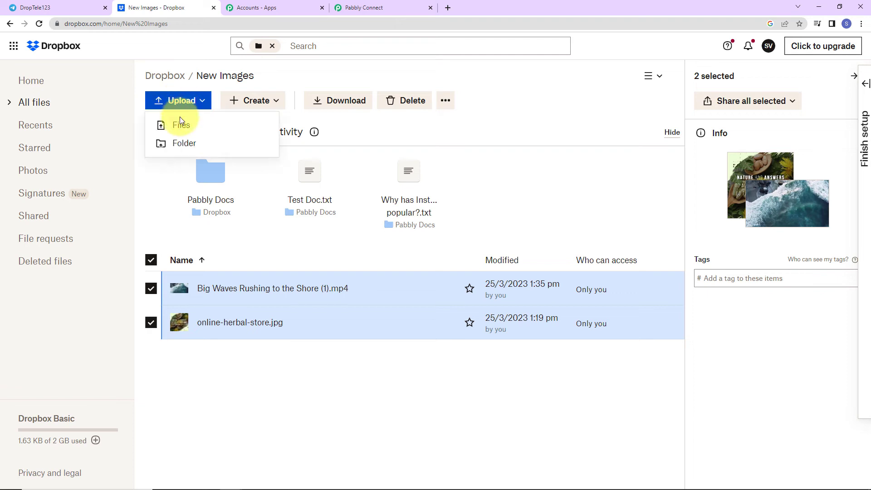
click(184, 127)
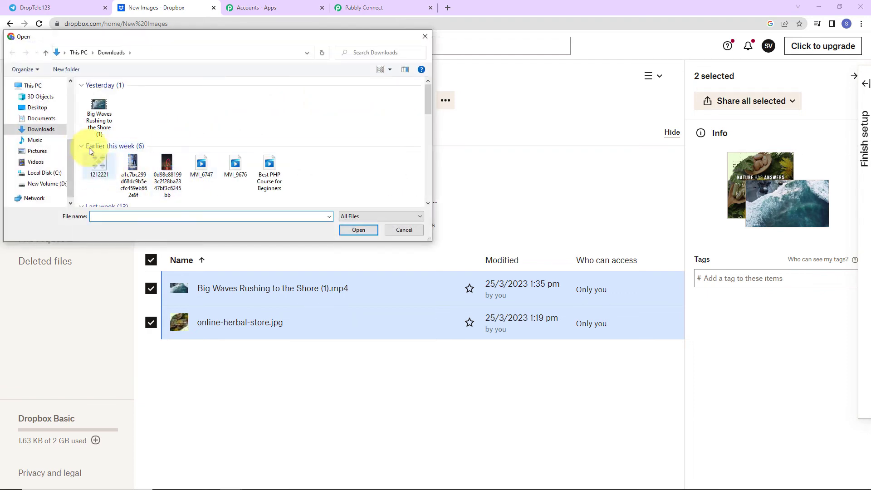
click(34, 151)
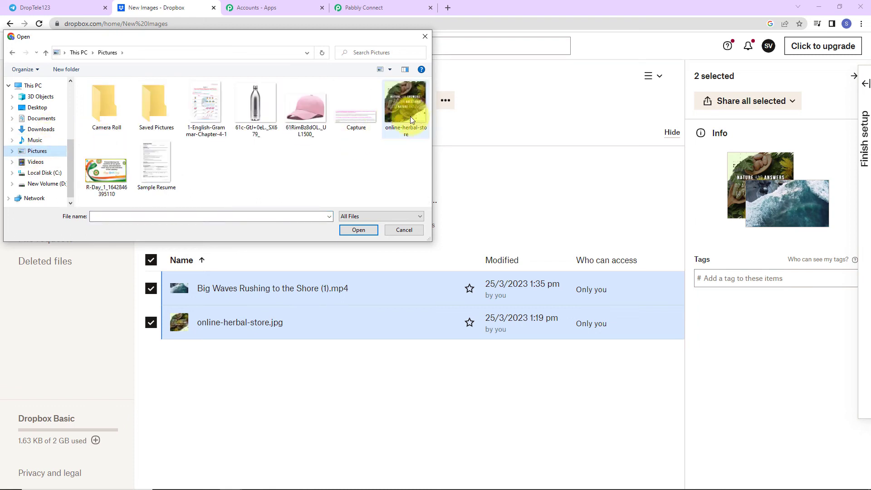
click(112, 171)
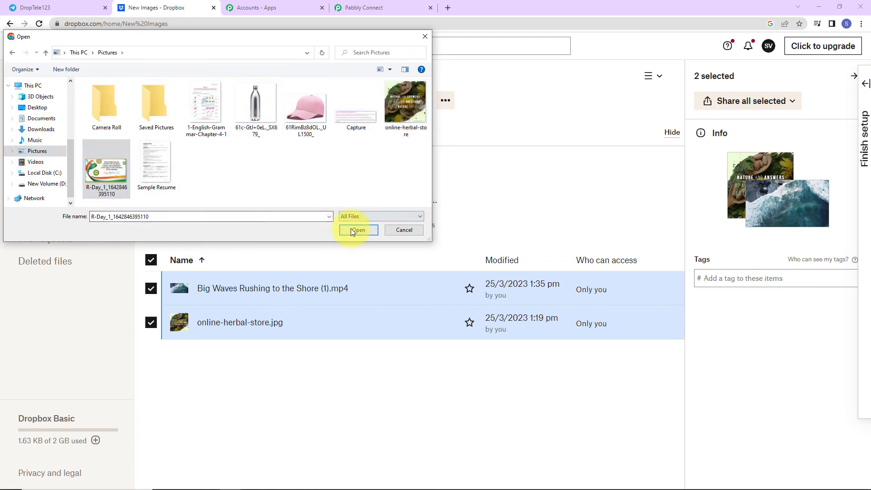
click(353, 230)
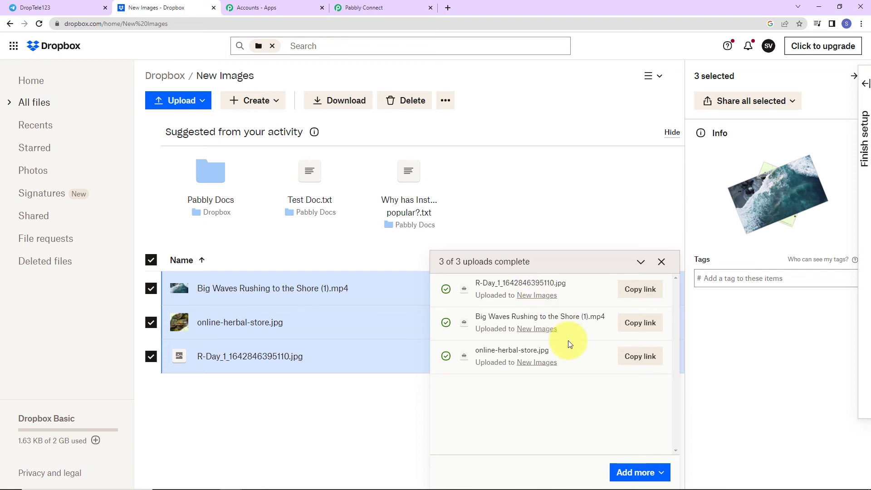
click(662, 263)
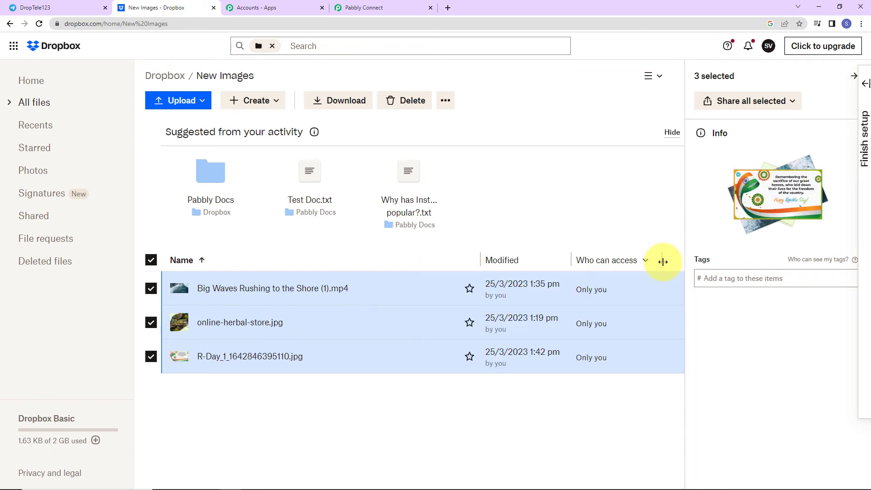
click(396, 6)
drag(868, 223, 850, 52)
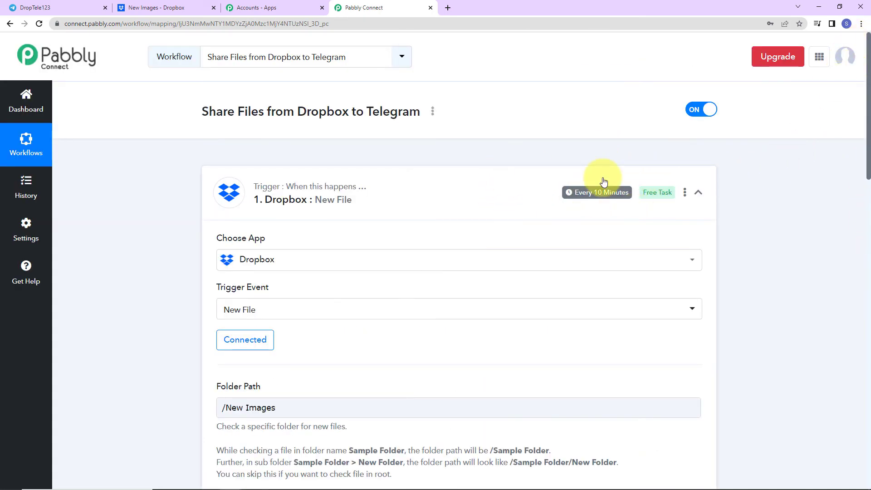
- Return to Dropbox and upload the video MVI_9676 from Downloads to the New Images folder, dismissing the upload summary
click(175, 9)
click(186, 101)
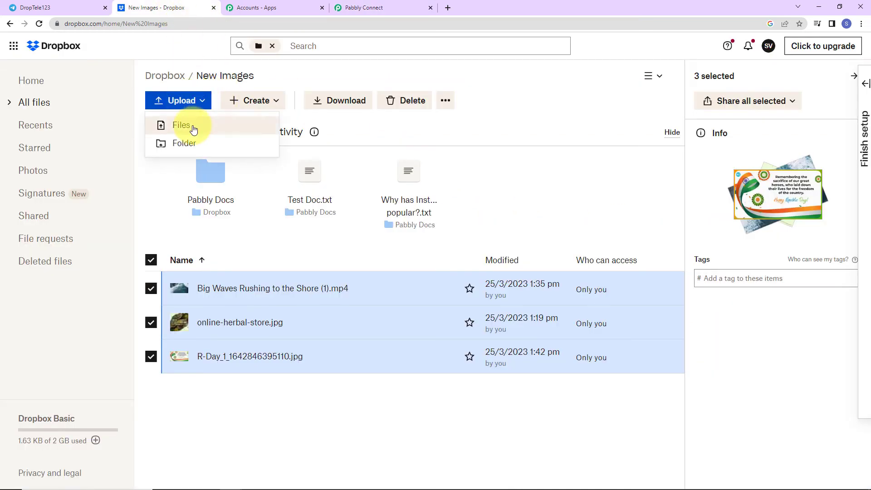
click(193, 130)
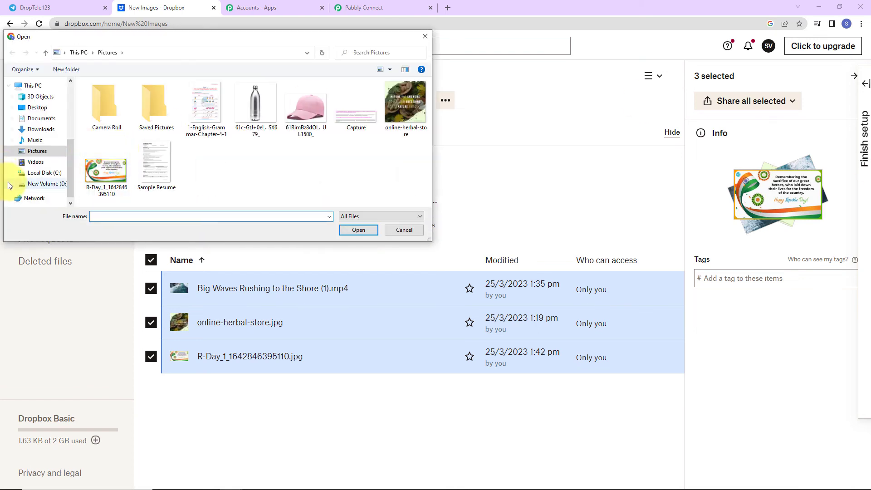
click(39, 129)
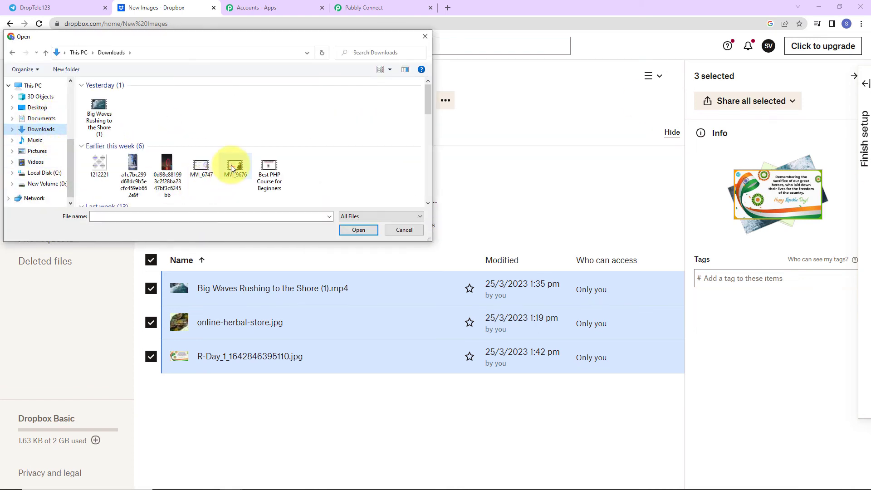
click(233, 167)
click(356, 230)
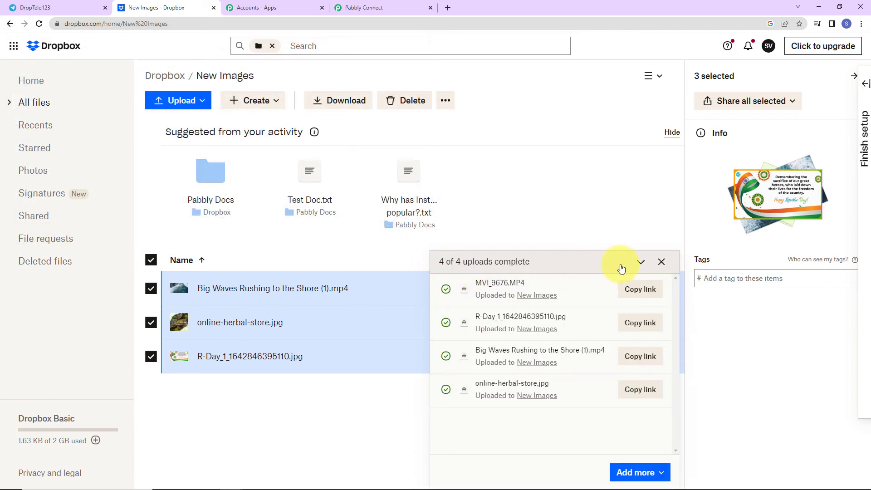
click(661, 262)
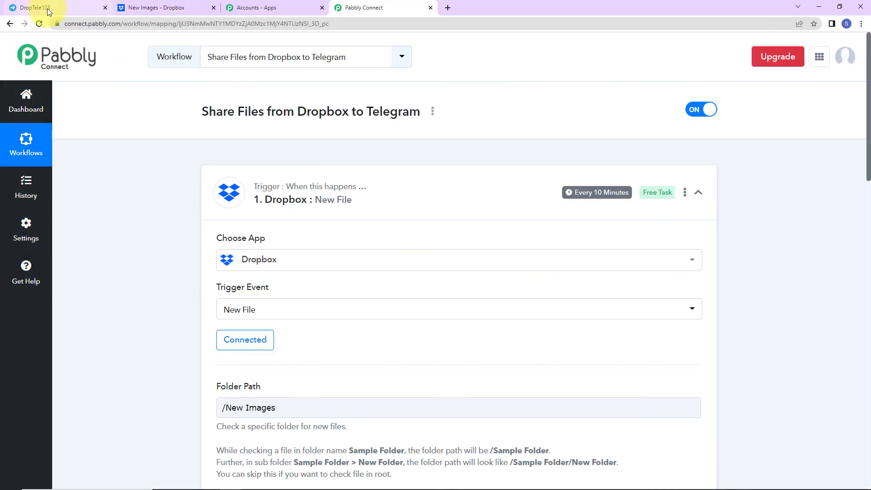
- Check the DropTele123 group in Telegram for the uploaded files, and review the collapsed Dropbox trigger and the router's routes in Pabbly Connect
click(20, 9)
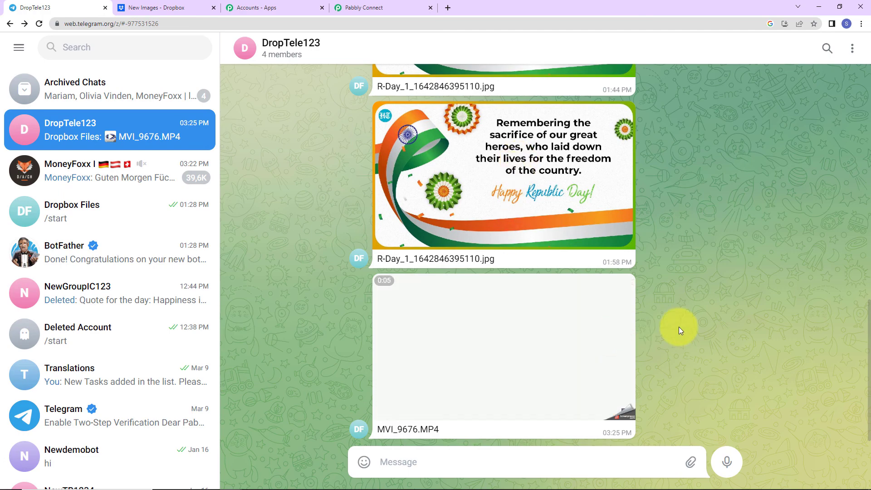
click(374, 11)
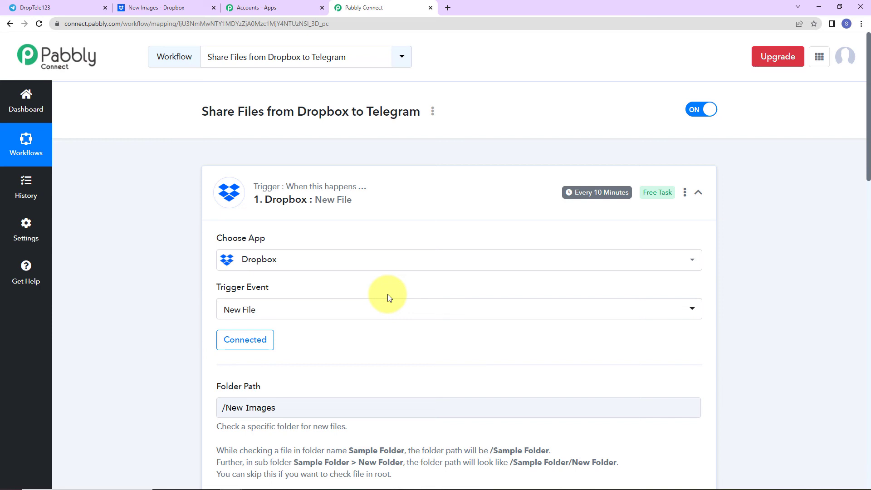
mouse_move(276, 192)
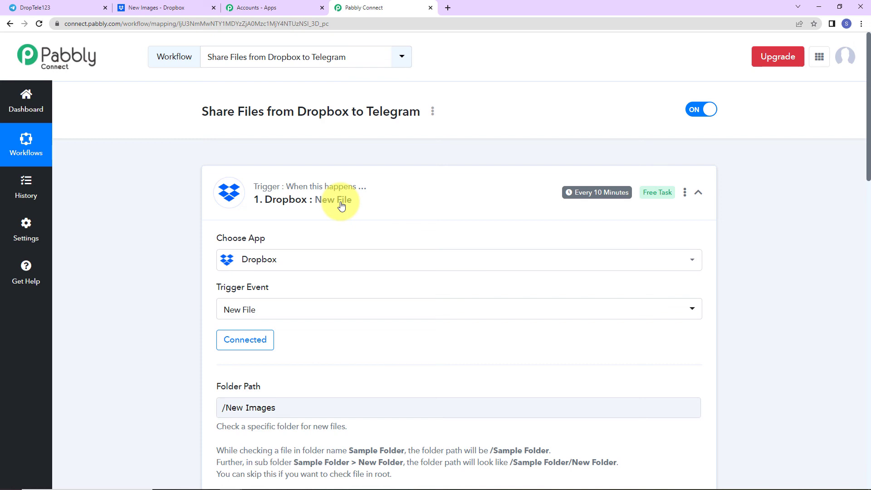
click(698, 192)
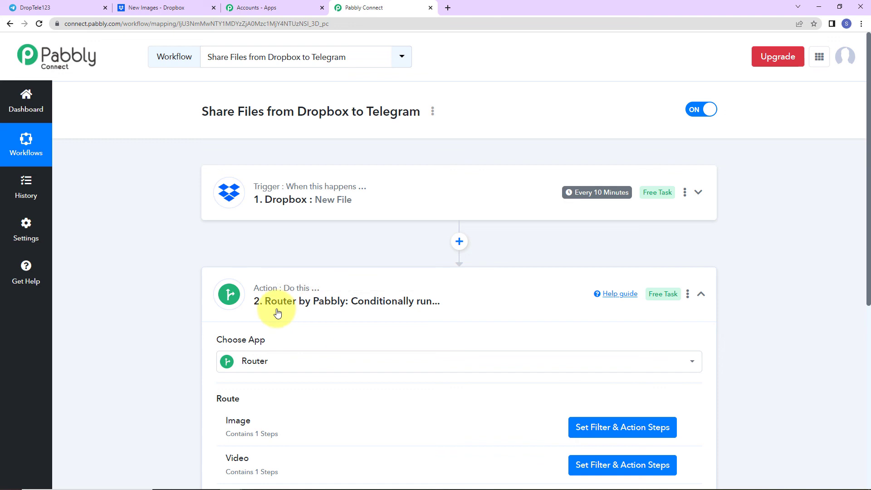
scroll(278, 313, down, 2)
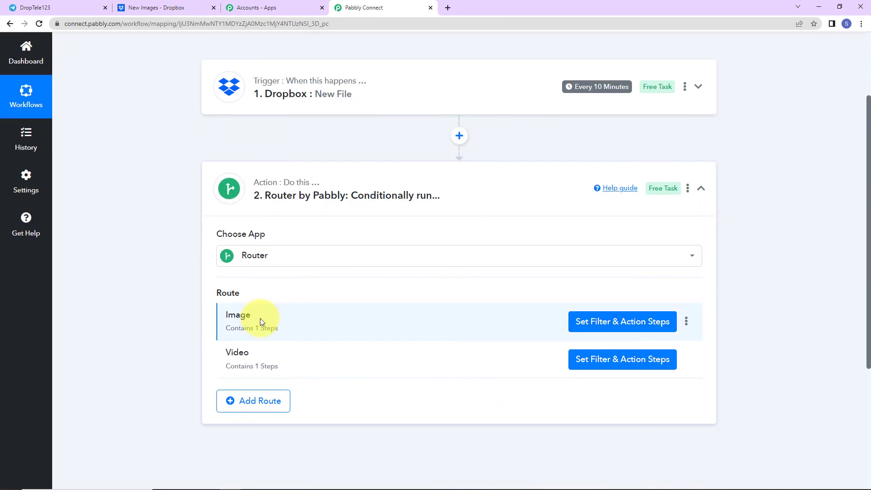